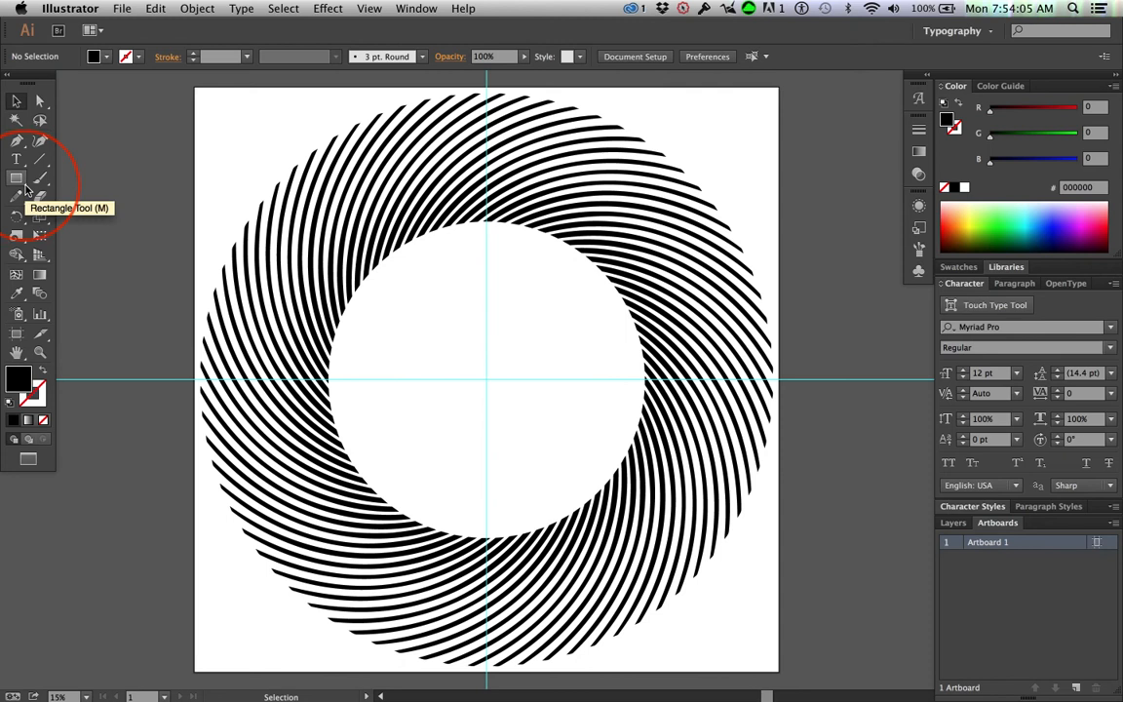
Step: Twirl the striped ring slightly with the Twirl tool, centred on the intersection of the guides
click(491, 273)
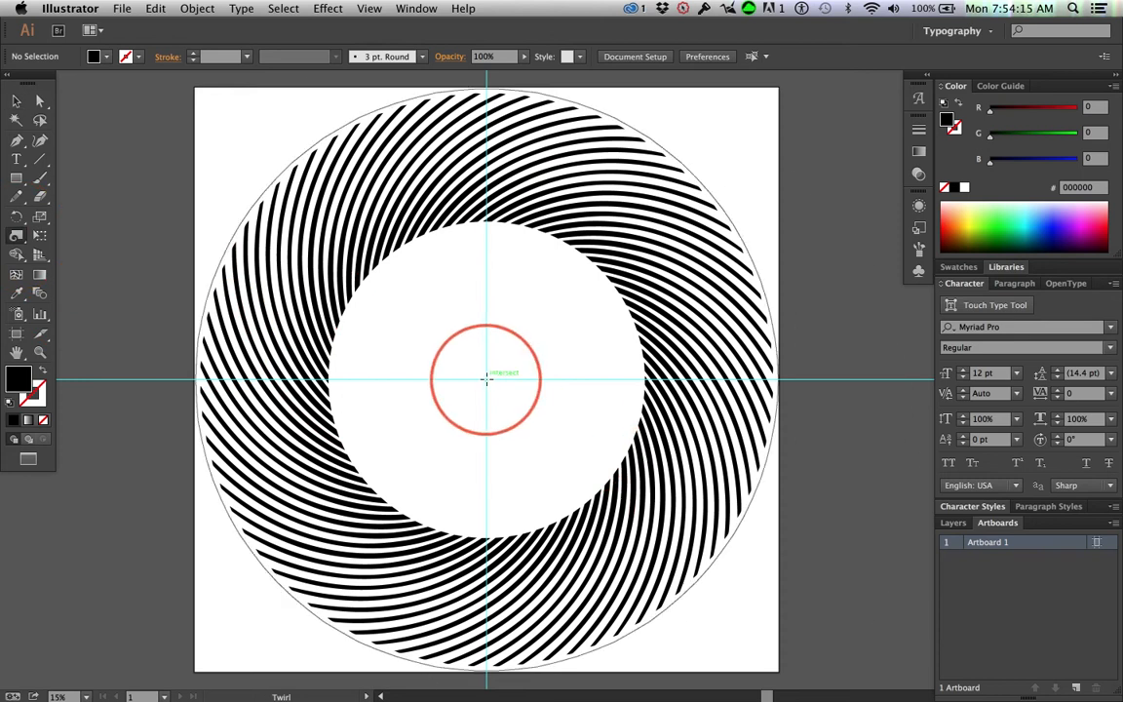
click(487, 378)
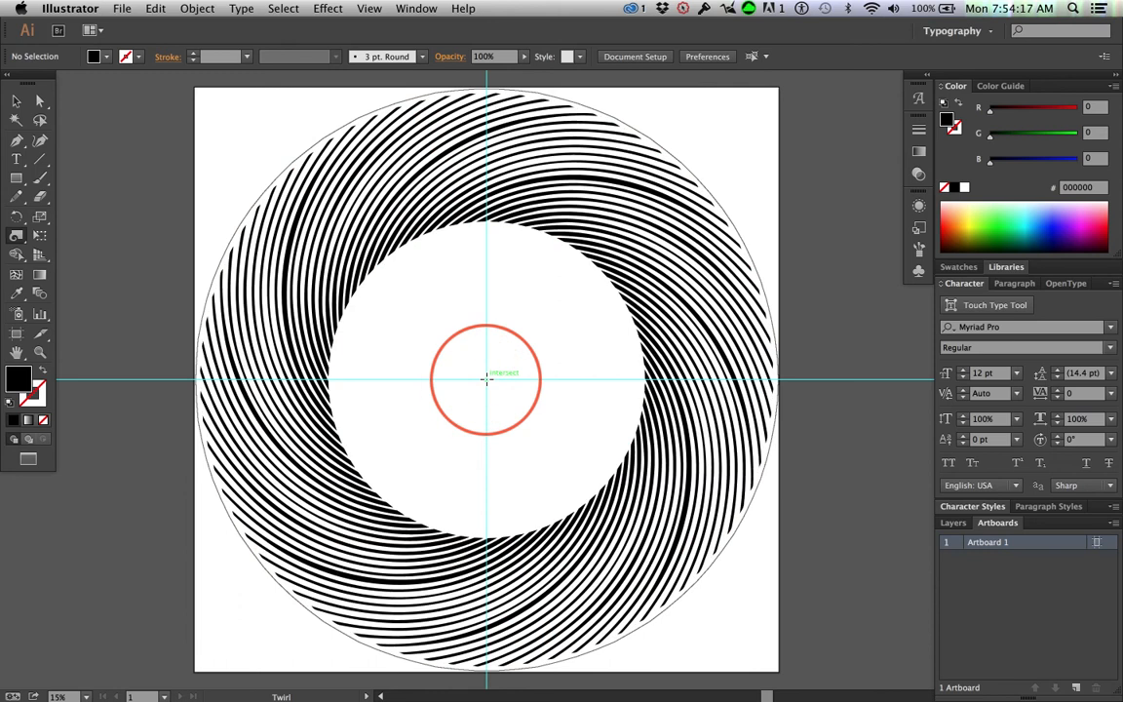
mouse_move(630, 327)
mouse_down()
mouse_move(679, 333)
mouse_move(622, 168)
mouse_move(588, 180)
mouse_move(657, 188)
mouse_move(591, 223)
mouse_move(426, 168)
mouse_move(306, 231)
mouse_move(271, 464)
mouse_move(614, 514)
mouse_move(700, 515)
mouse_move(538, 689)
mouse_move(1106, 207)
mouse_up()
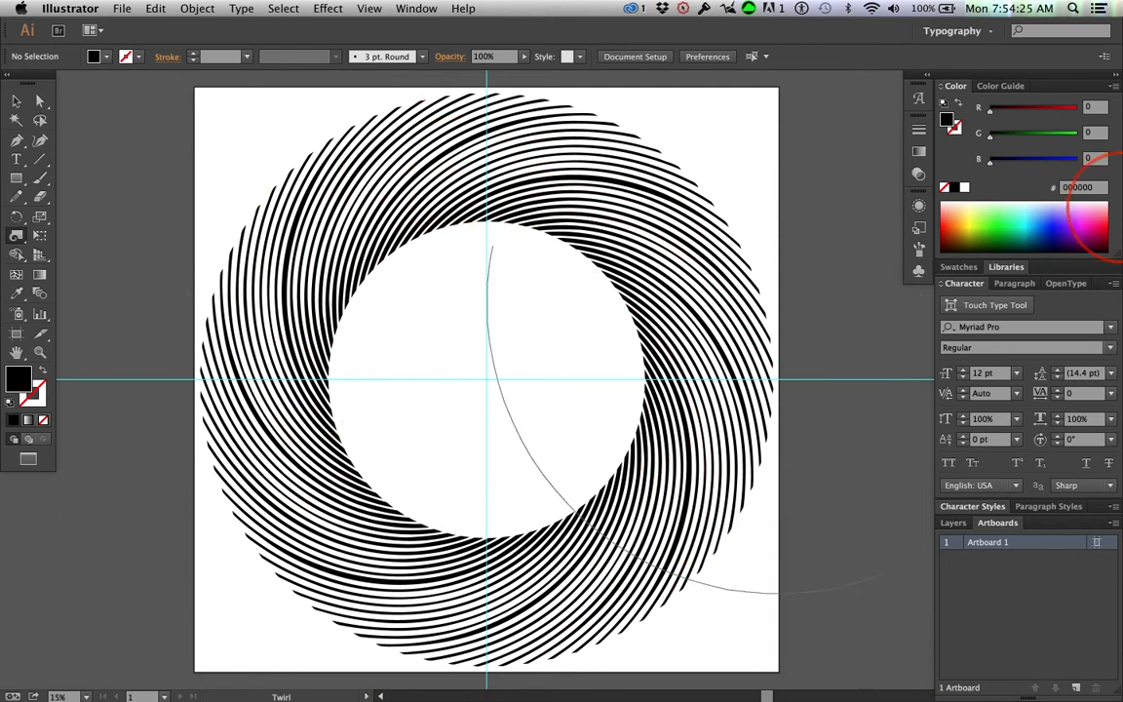
Step: Save the whole twirled ring as a new Movie Clip symbol named s2
click(17, 100)
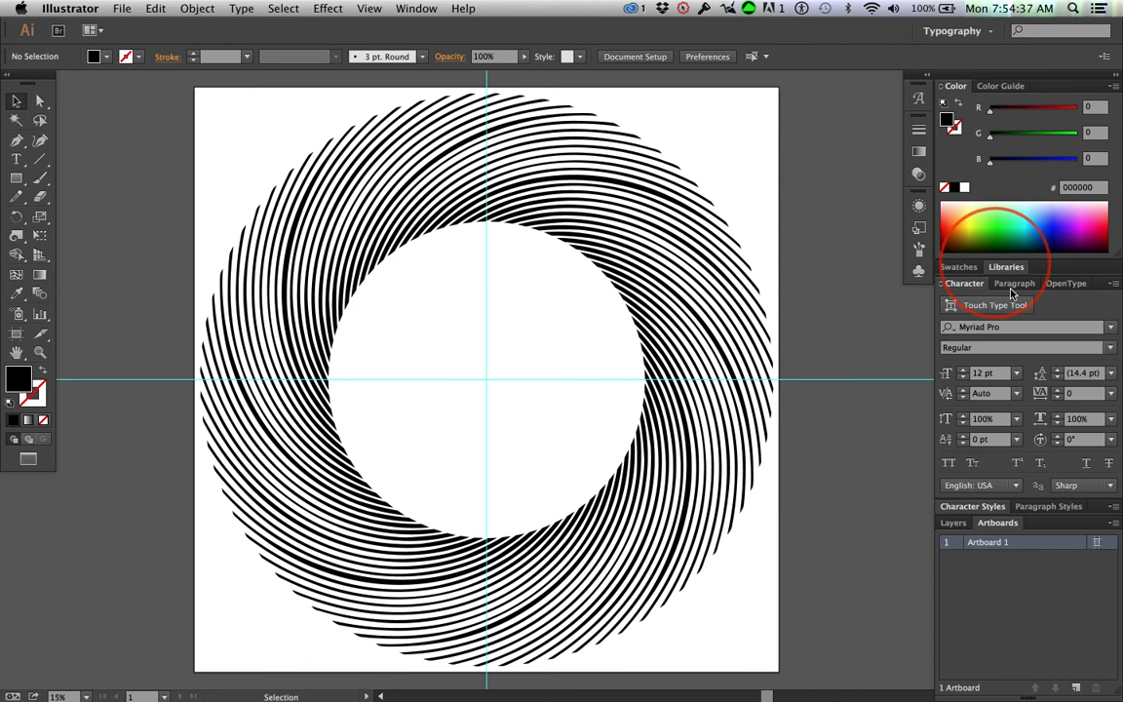
click(920, 274)
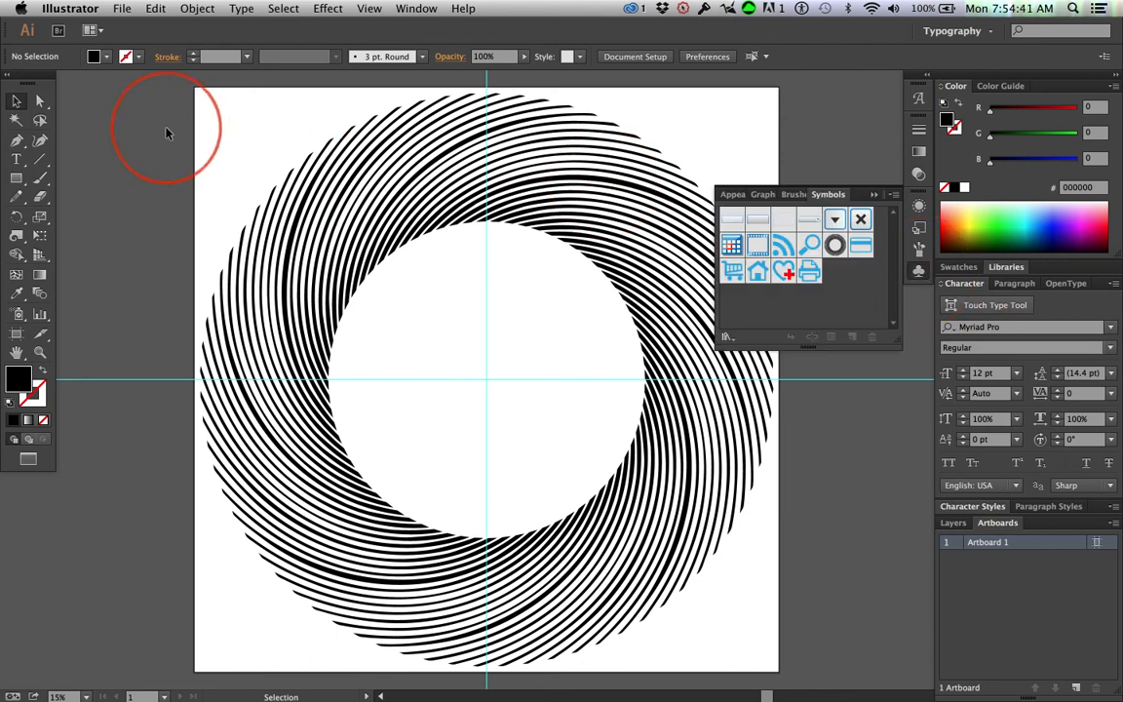
key(a)
key(super+a)
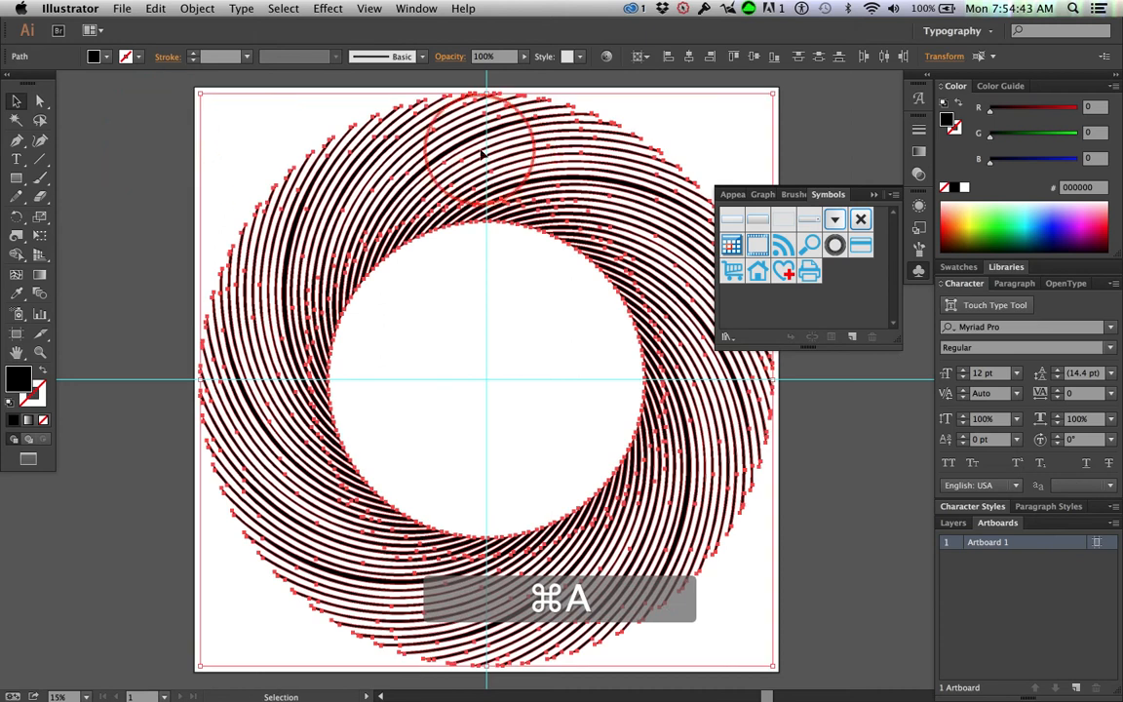
drag(620, 209, 846, 281)
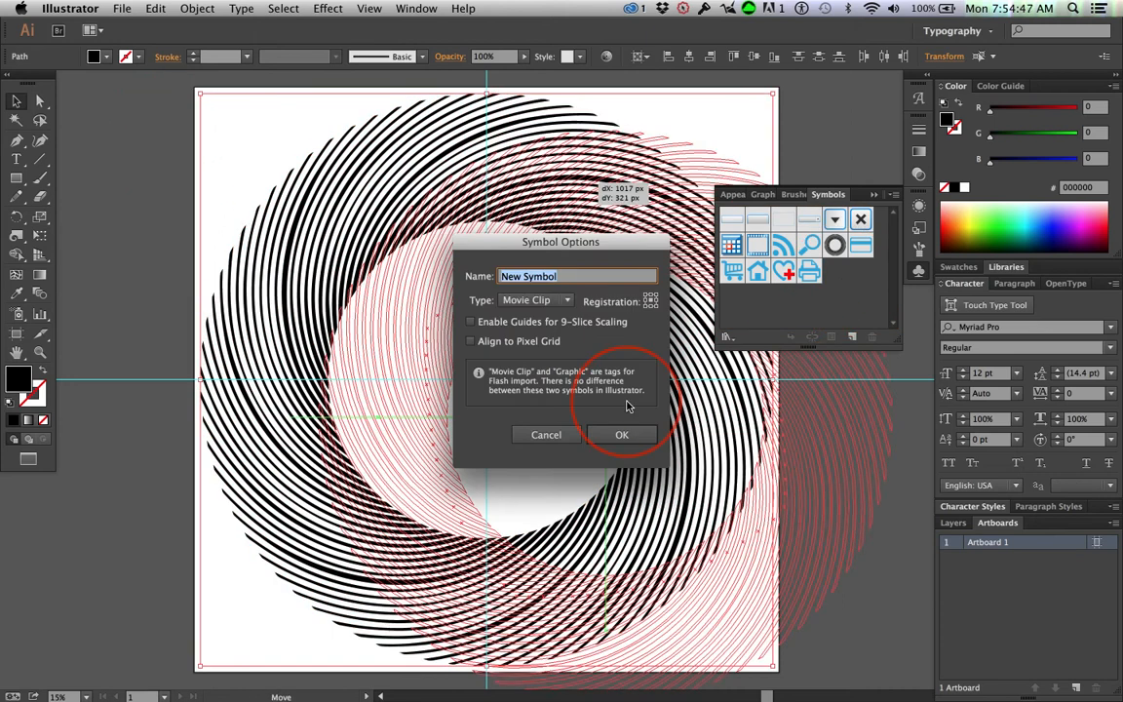
click(621, 433)
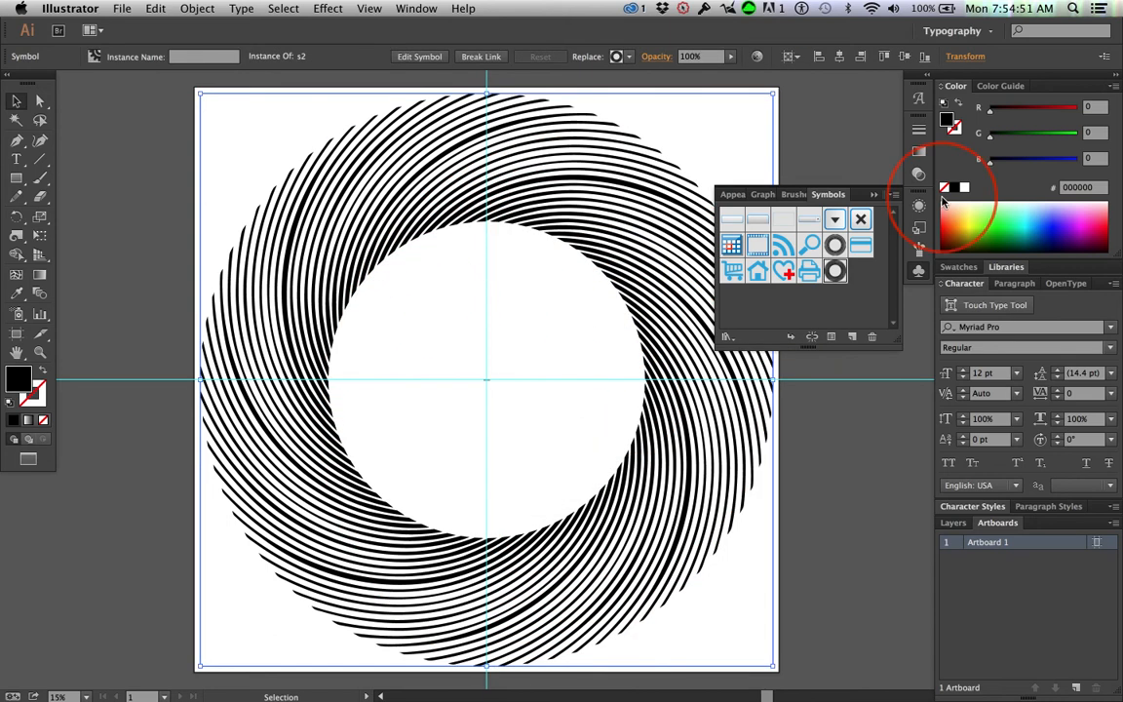
click(872, 195)
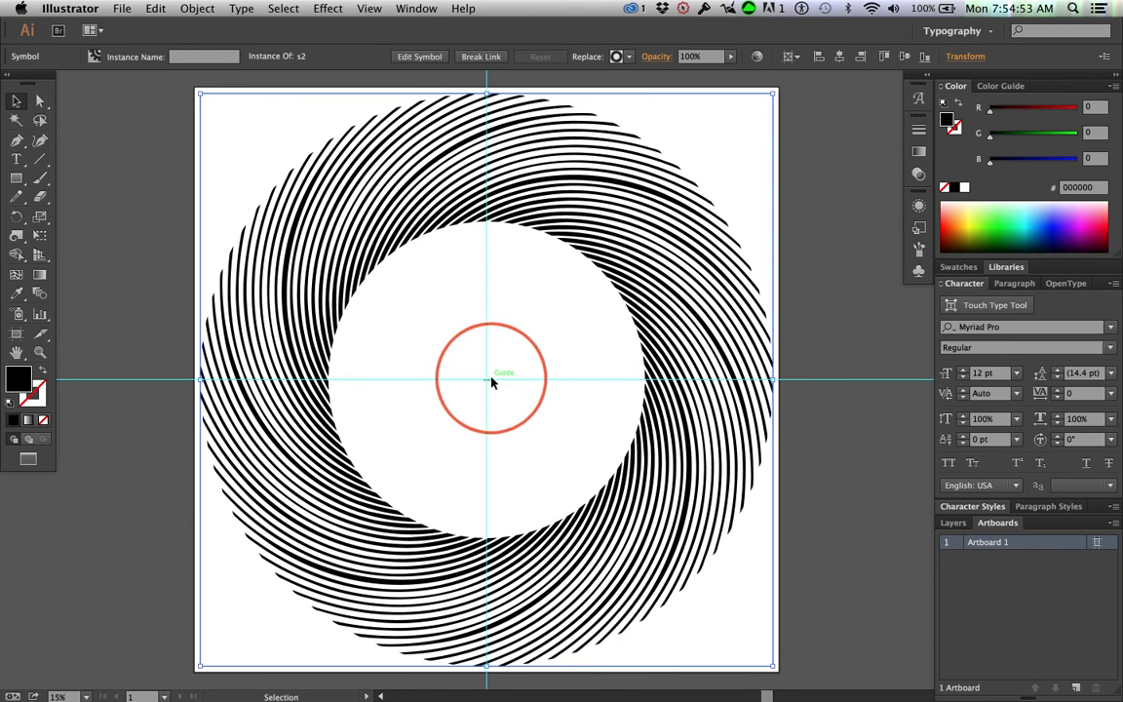
Step: Try to twirl the s2 symbol instance around the guide intersection
click(18, 236)
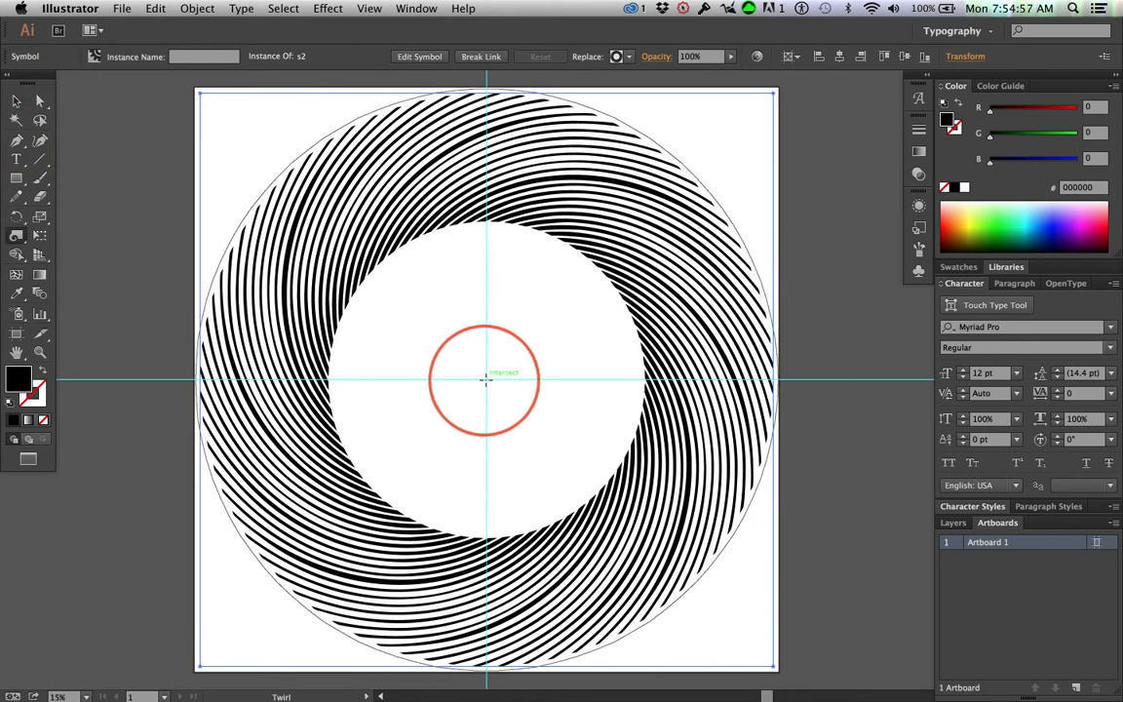
click(487, 378)
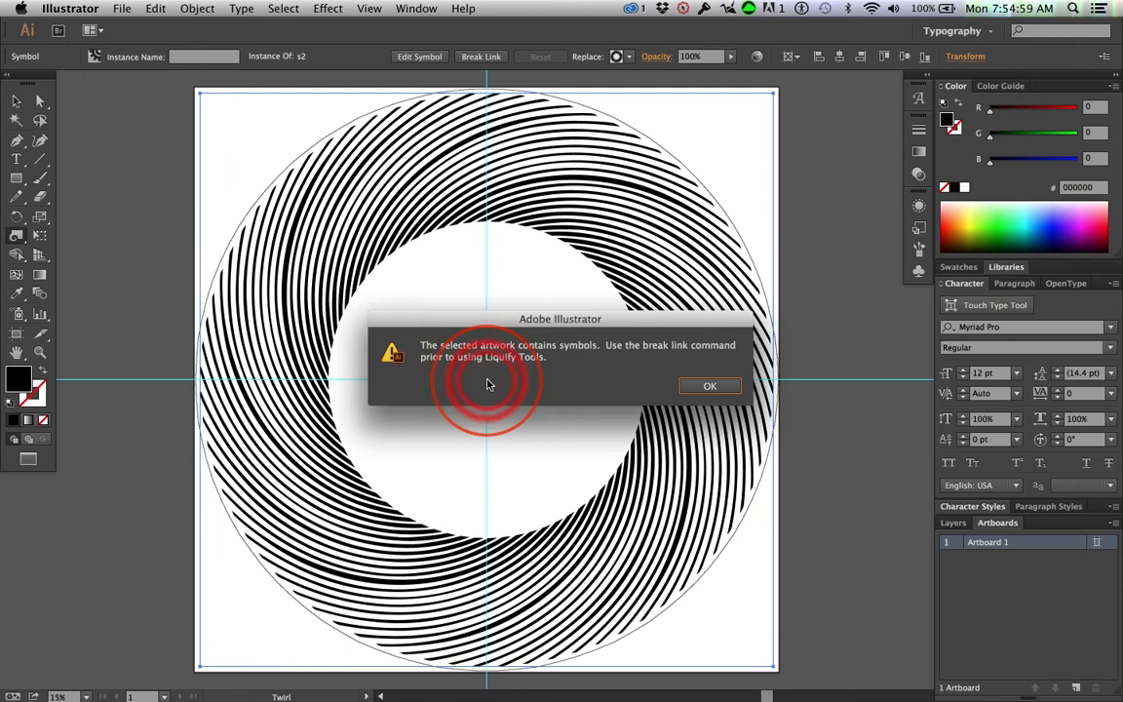
click(709, 387)
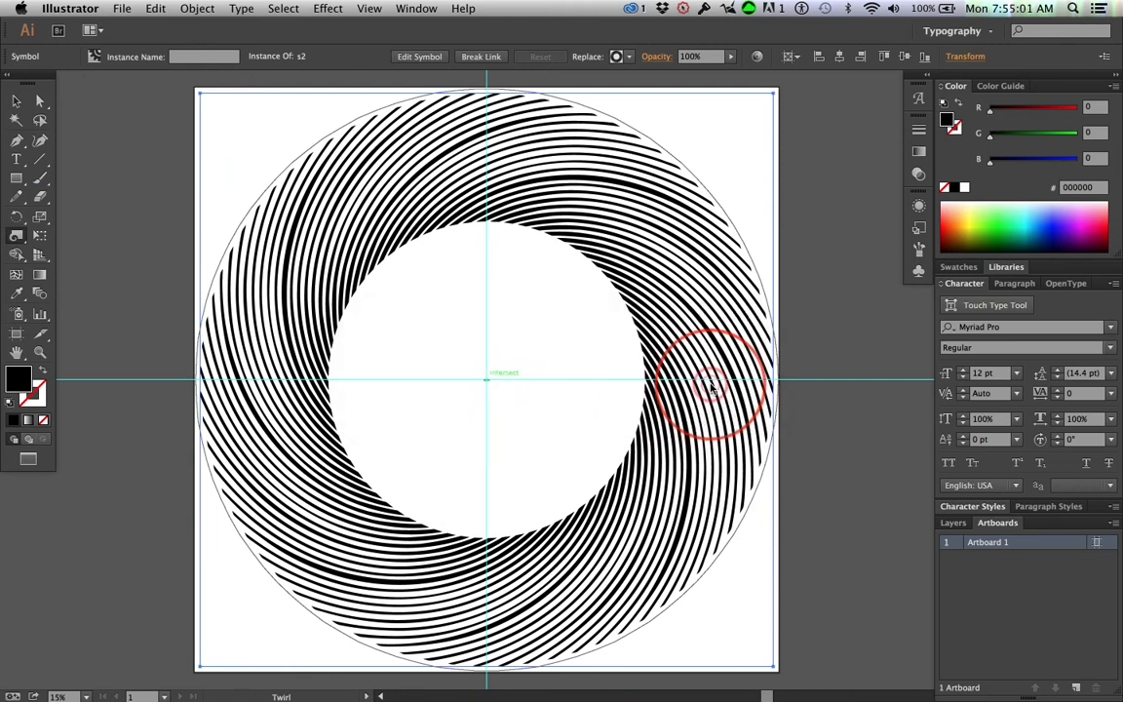
mouse_move(710, 396)
mouse_down()
mouse_move(614, 249)
mouse_move(431, 181)
mouse_up()
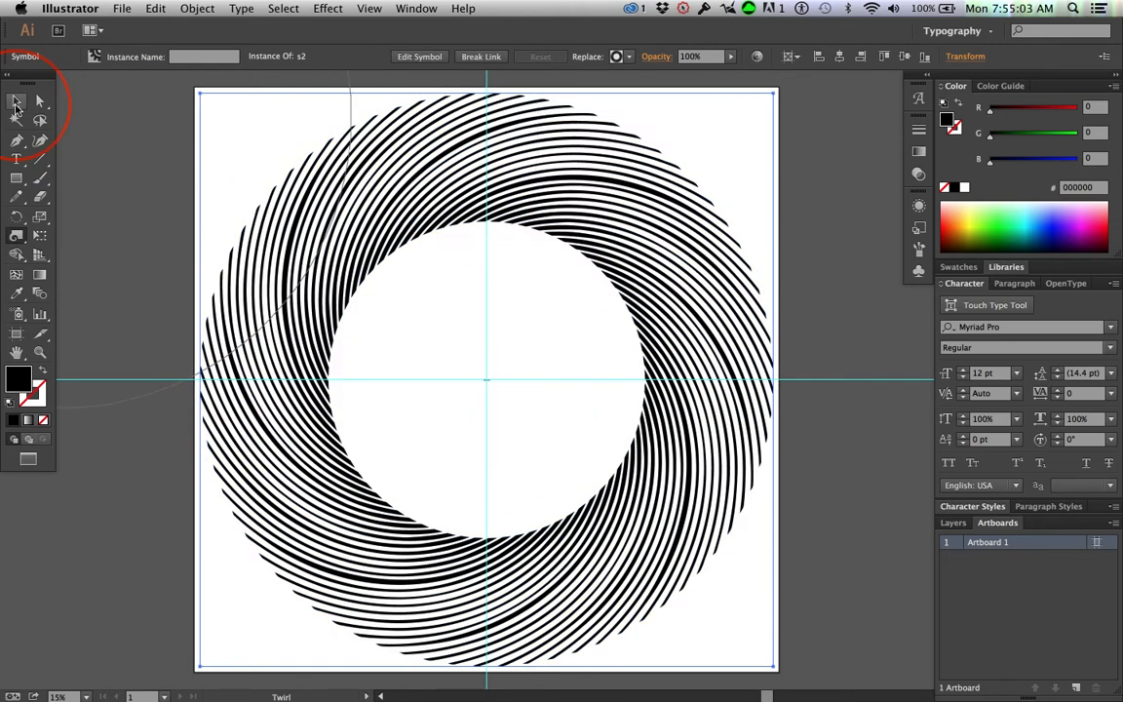
Step: Break the ring's link to the s2 symbol and deselect the artwork
click(16, 100)
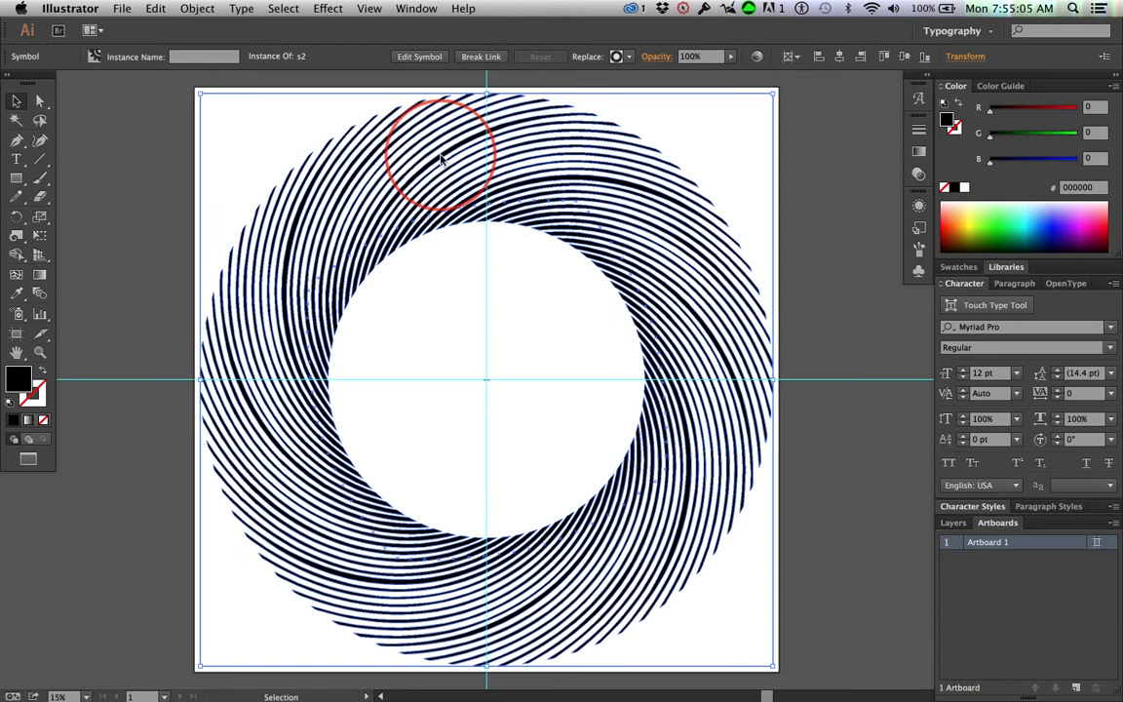
right_click(441, 158)
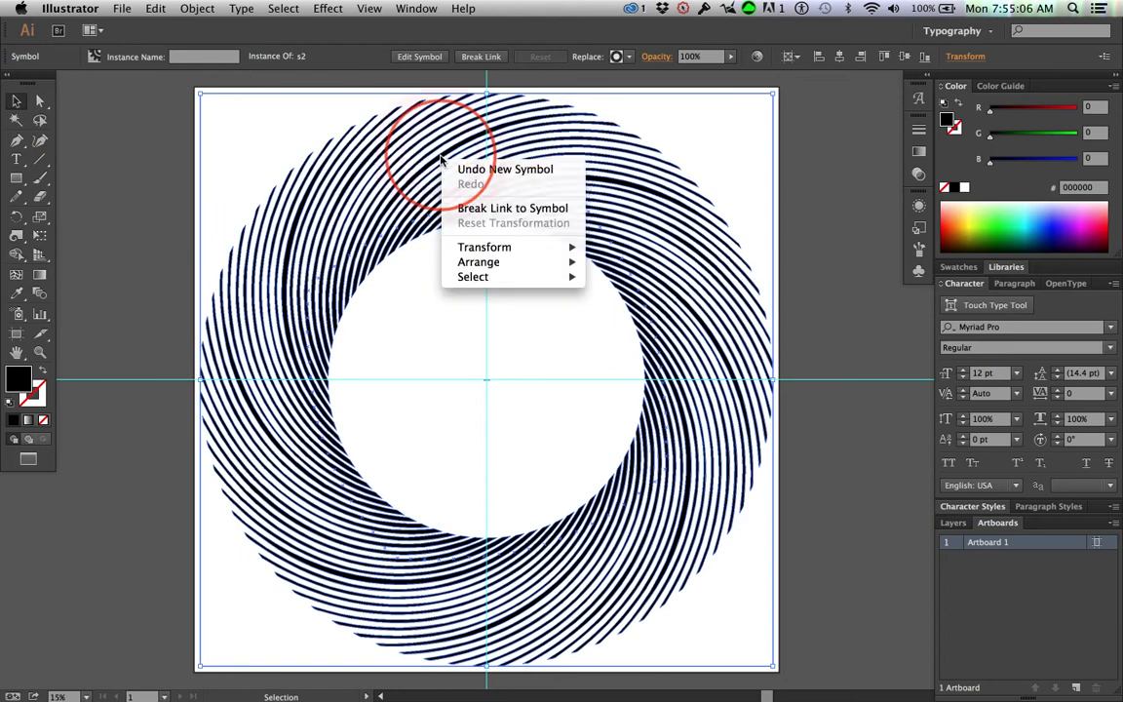
click(520, 209)
click(461, 332)
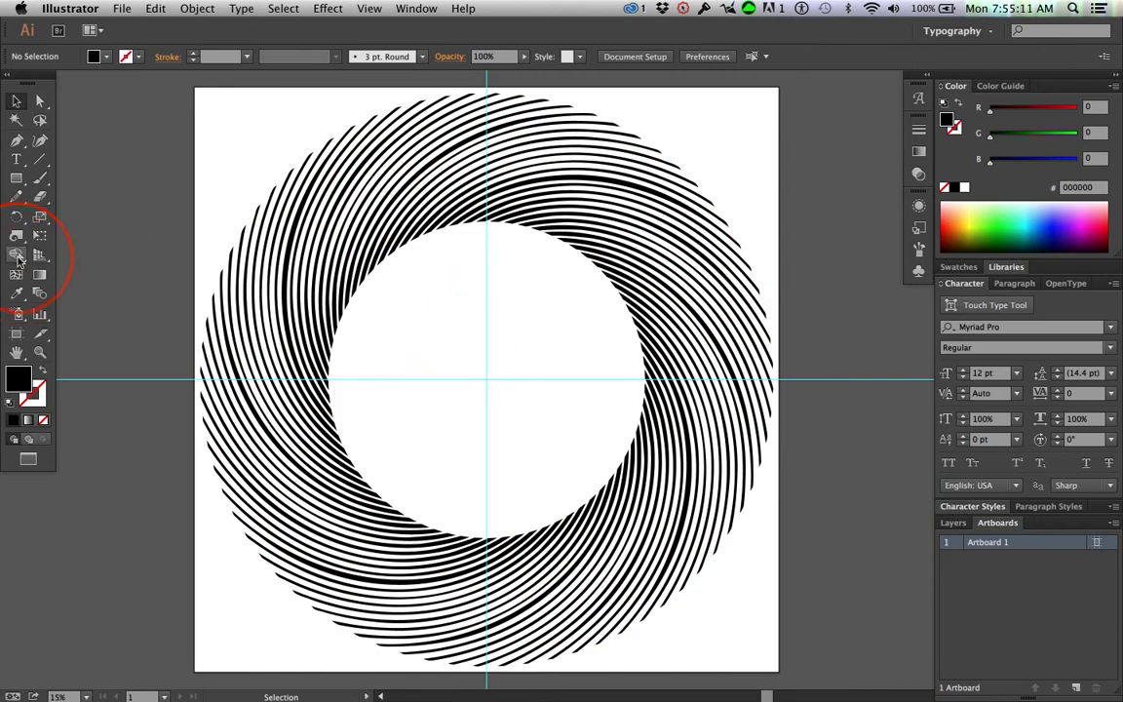
Step: Apply another short twirl to the unlinked ring, centred where the two guides cross
click(17, 257)
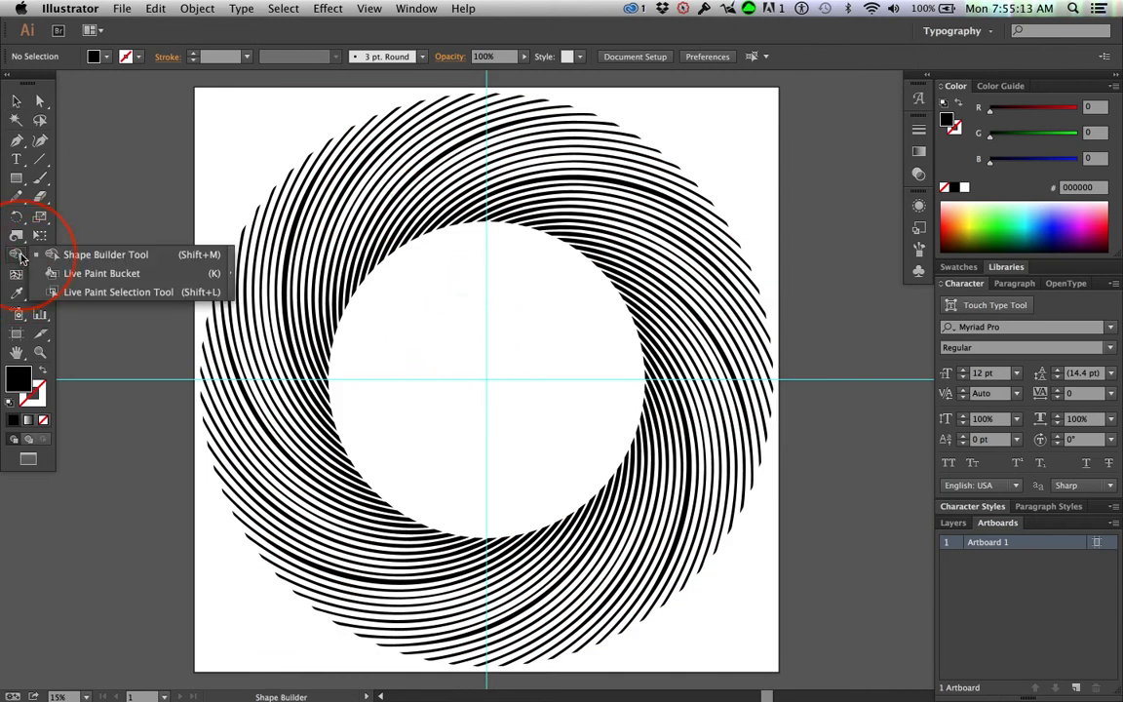
click(16, 235)
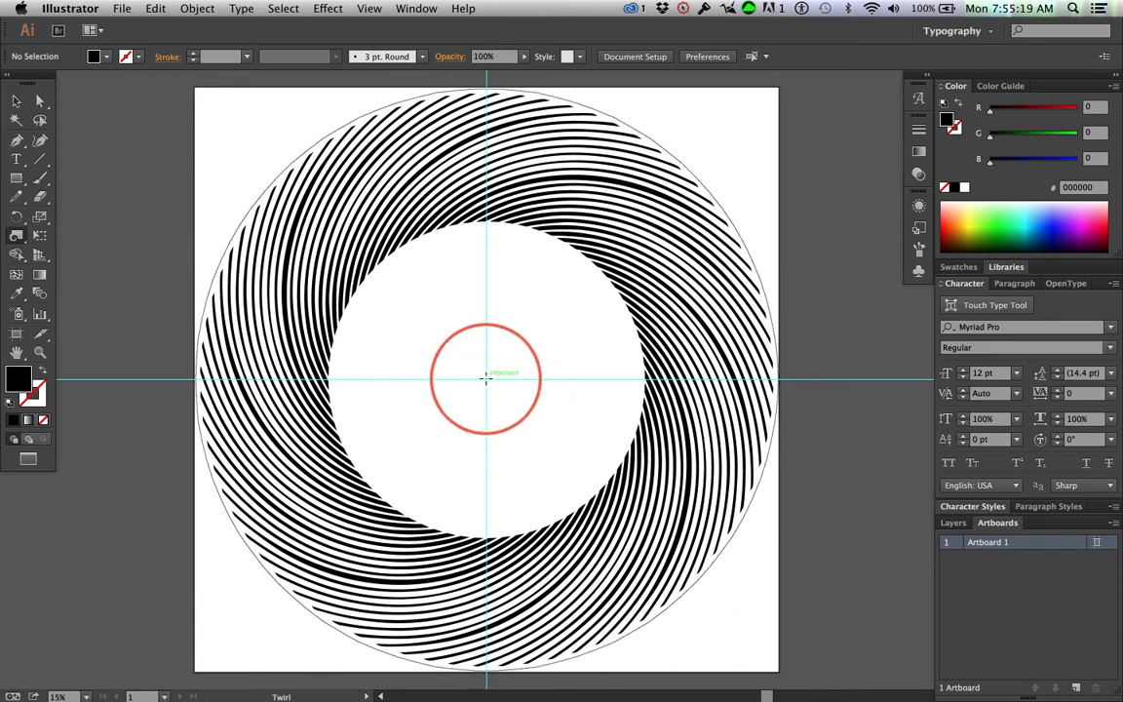
drag(485, 377, 485, 377)
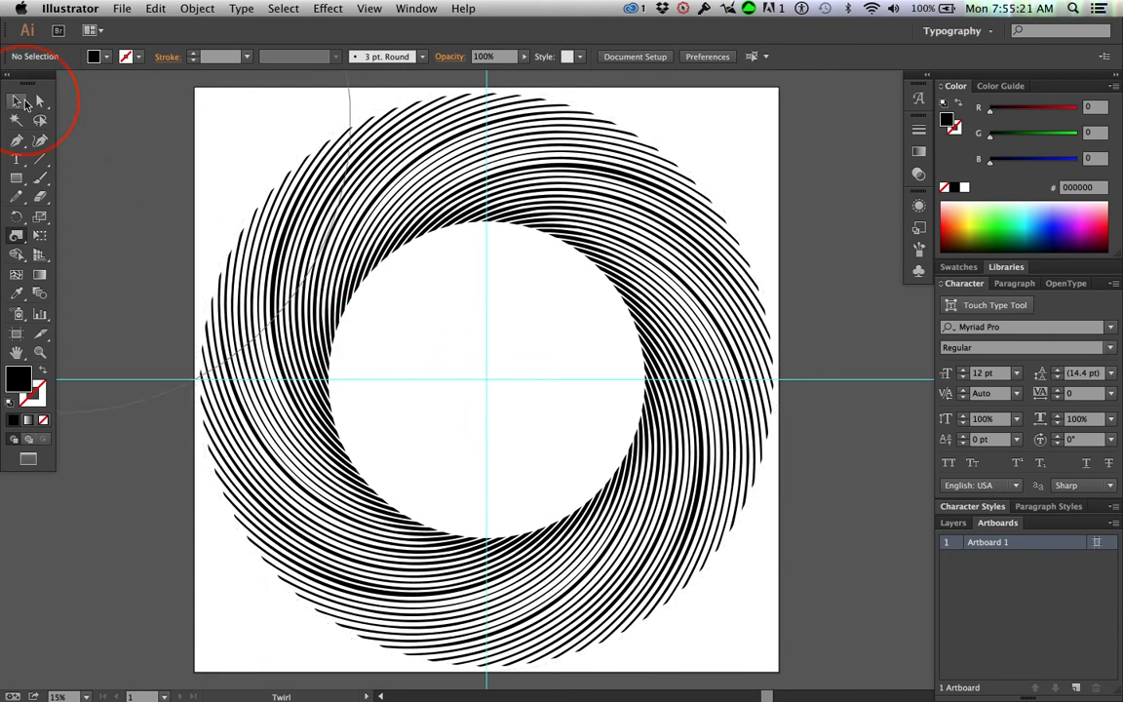
Step: Select all of the ring's stripes and save them as a Movie Clip symbol named s3
click(20, 101)
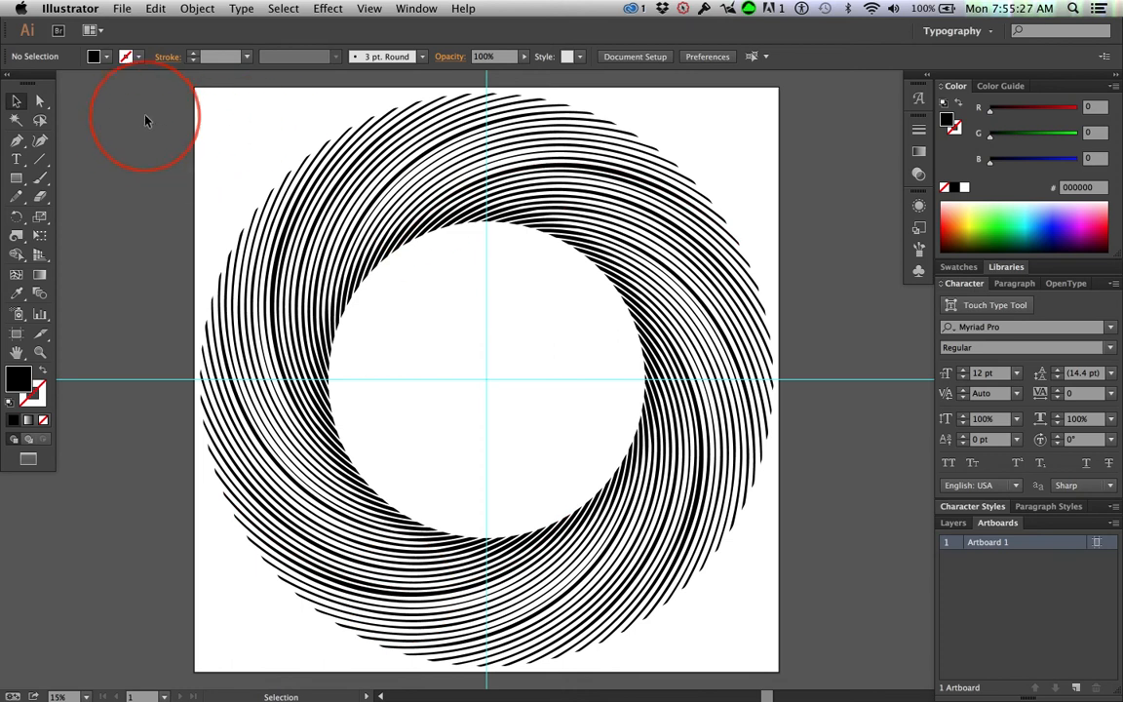
drag(173, 82, 701, 606)
click(916, 274)
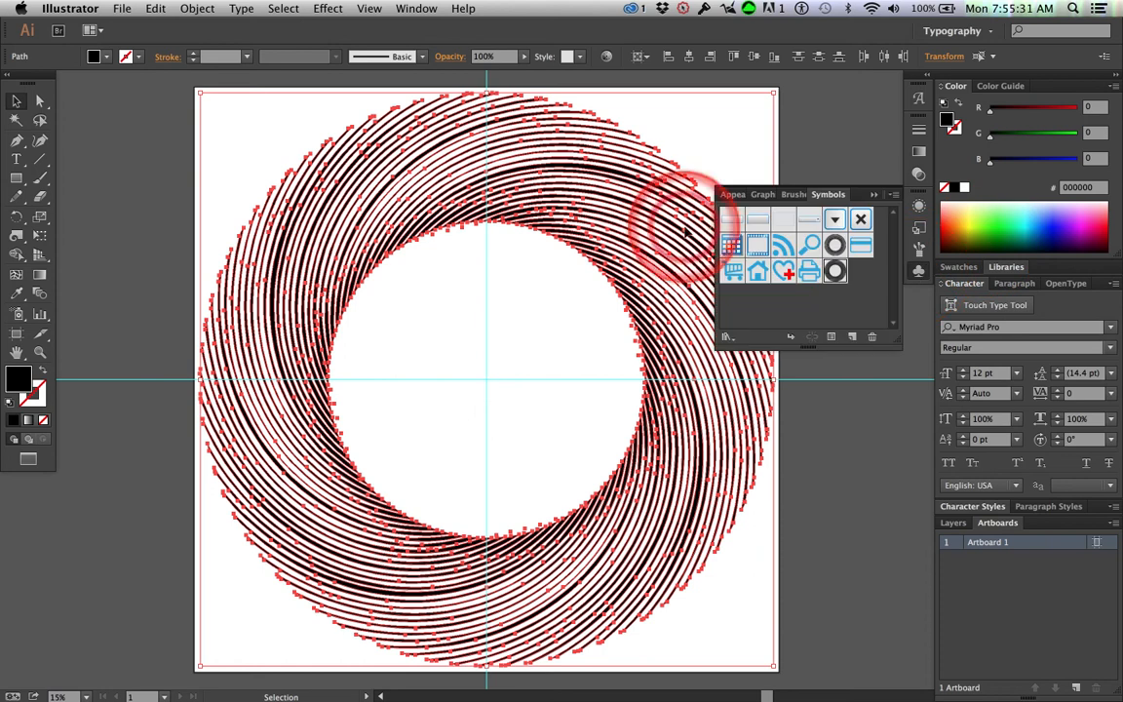
drag(578, 169, 865, 290)
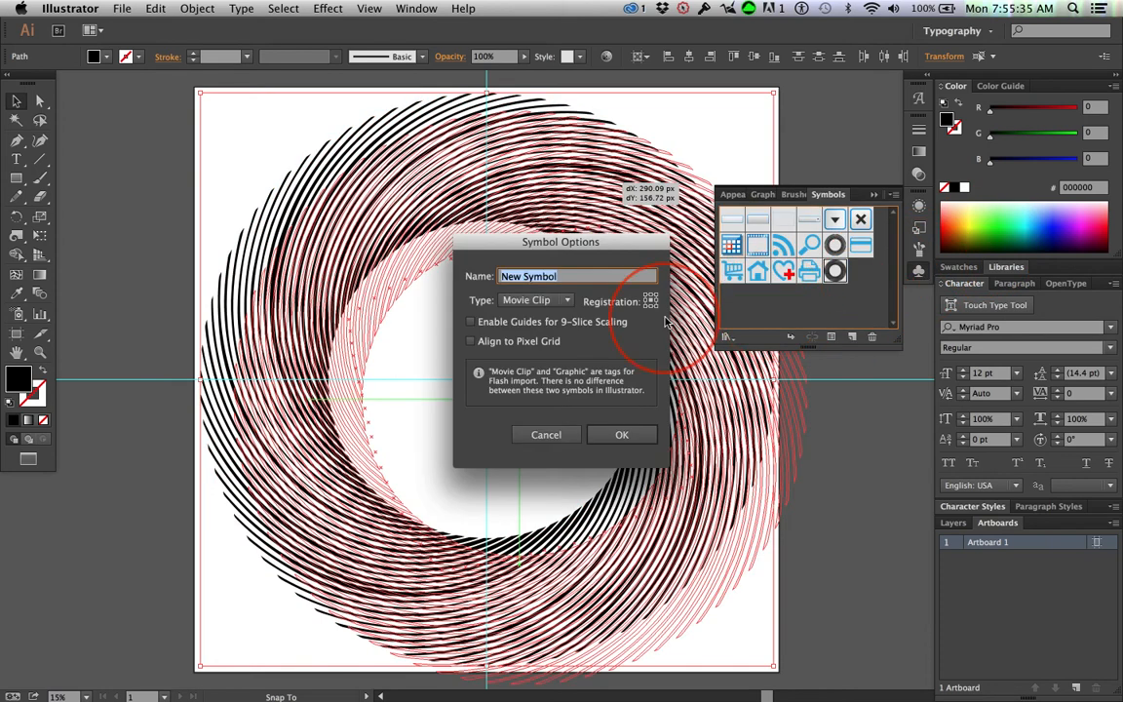
text(s3)
key(Return)
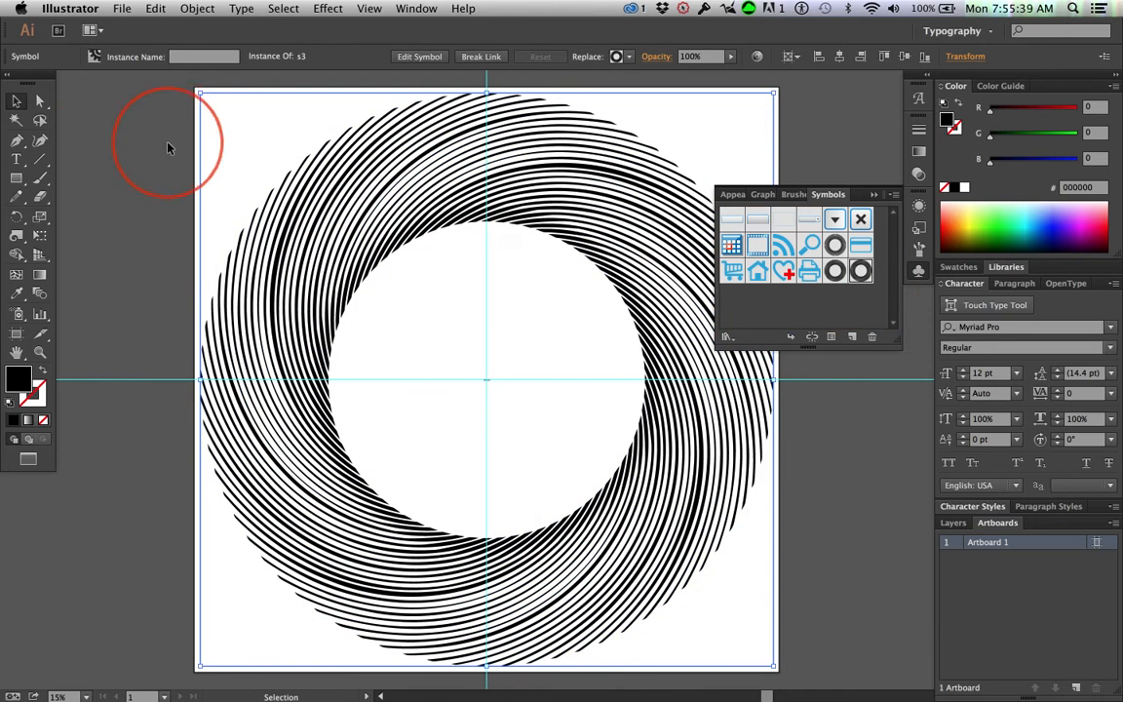
Step: Break the ring's link to the s3 symbol and clear the selection
click(396, 185)
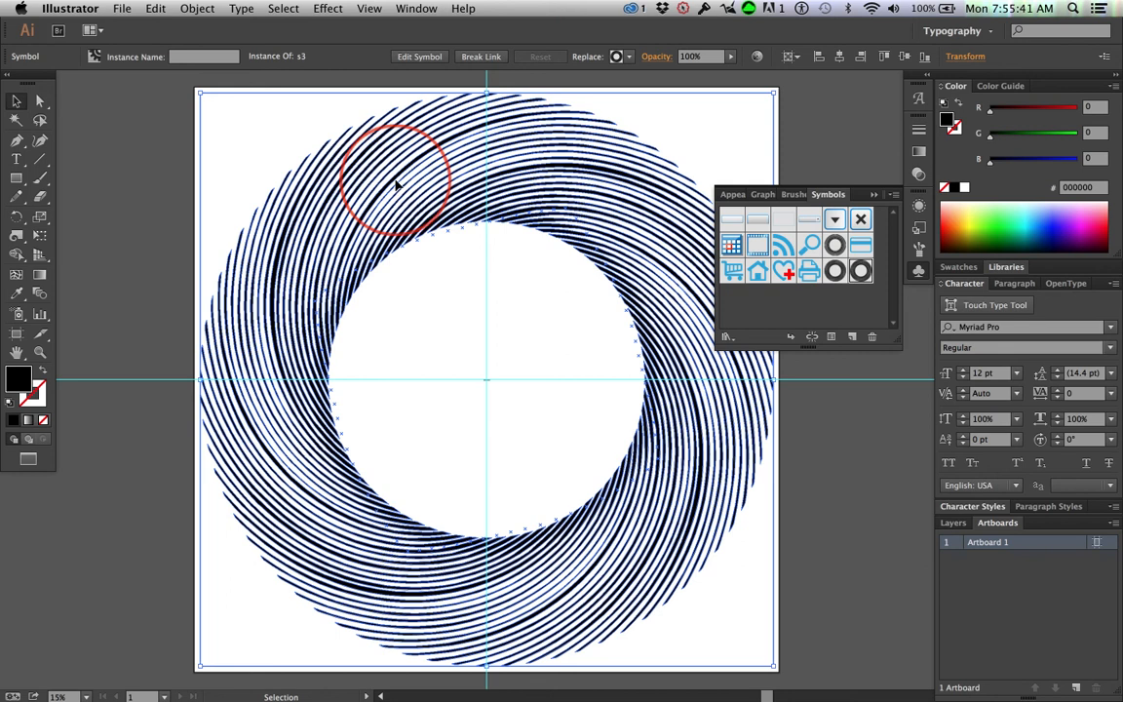
right_click(396, 182)
click(429, 231)
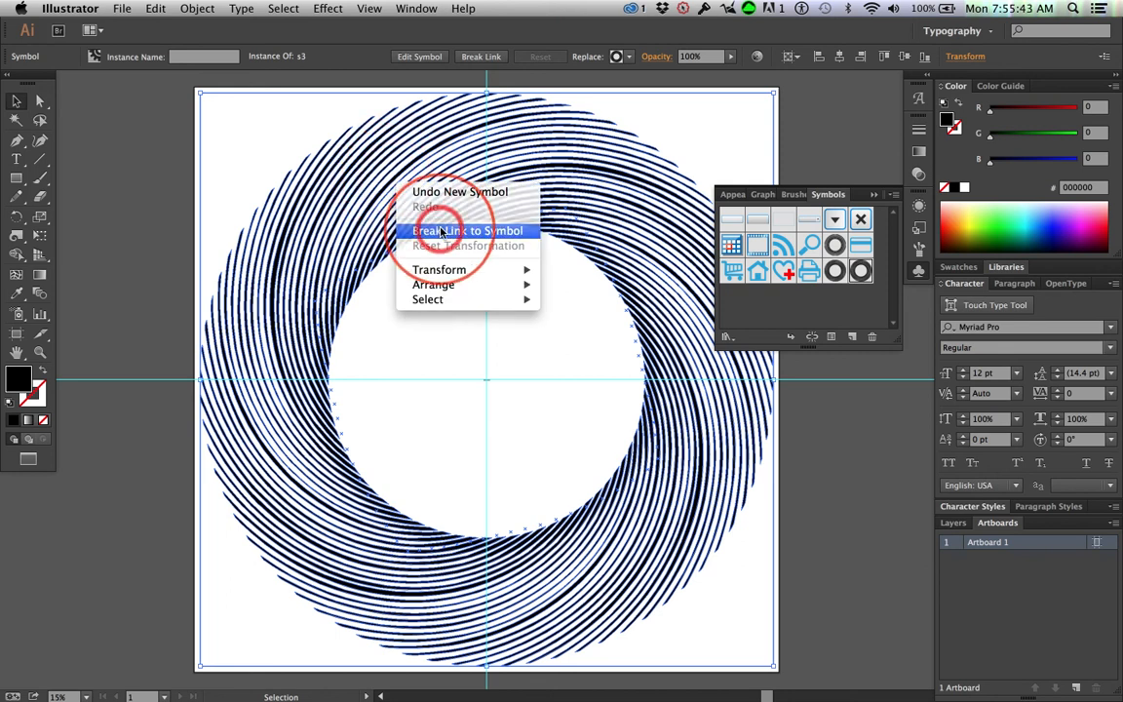
click(875, 199)
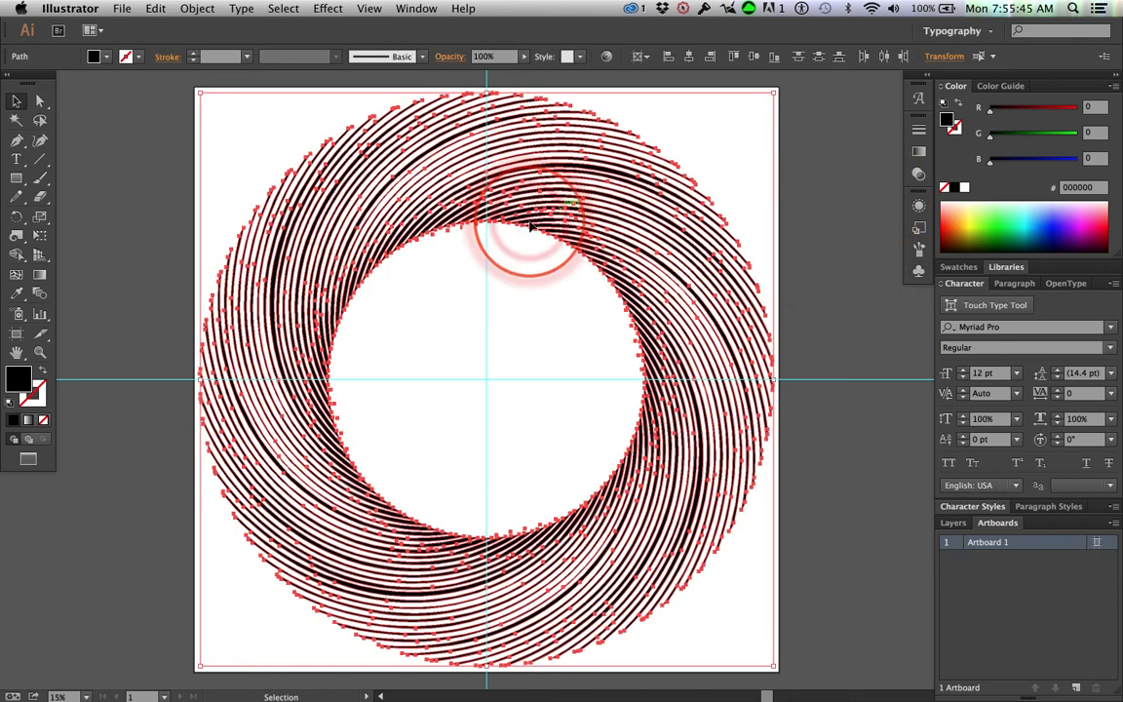
click(504, 328)
Step: Twirl the ring a third time around the guide intersection, leaving the Selection tool active
click(18, 237)
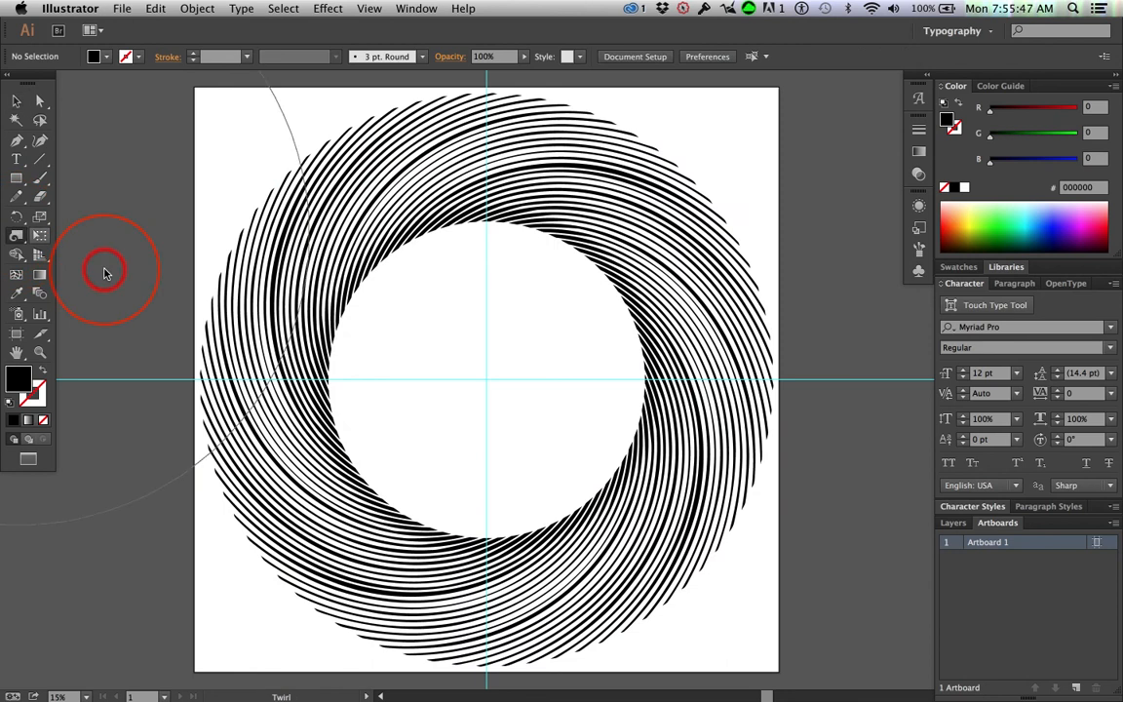
mouse_move(342, 357)
mouse_down()
mouse_move(452, 383)
mouse_move(486, 376)
mouse_up()
click(17, 102)
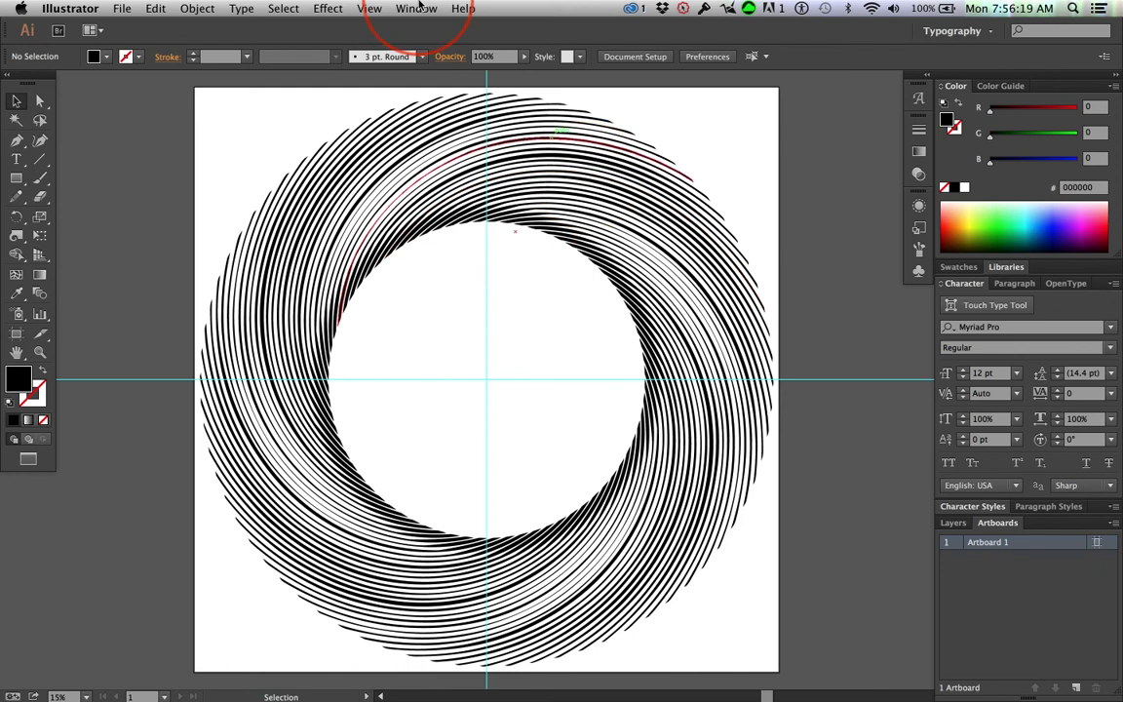
click(549, 158)
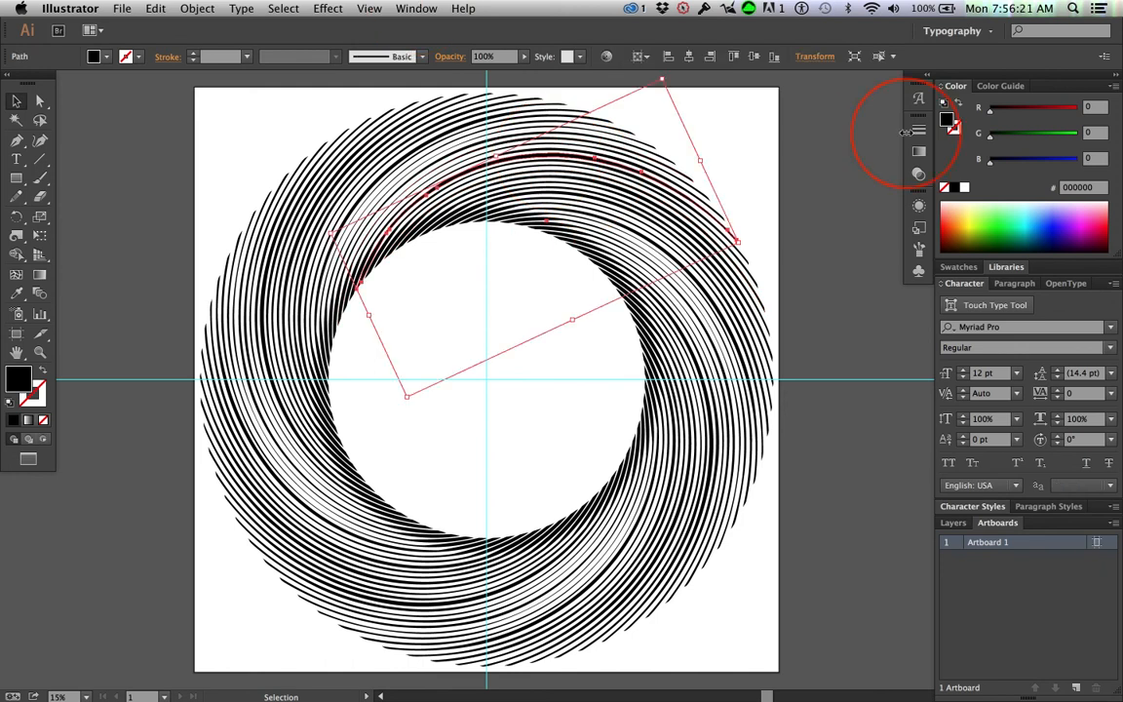
click(646, 222)
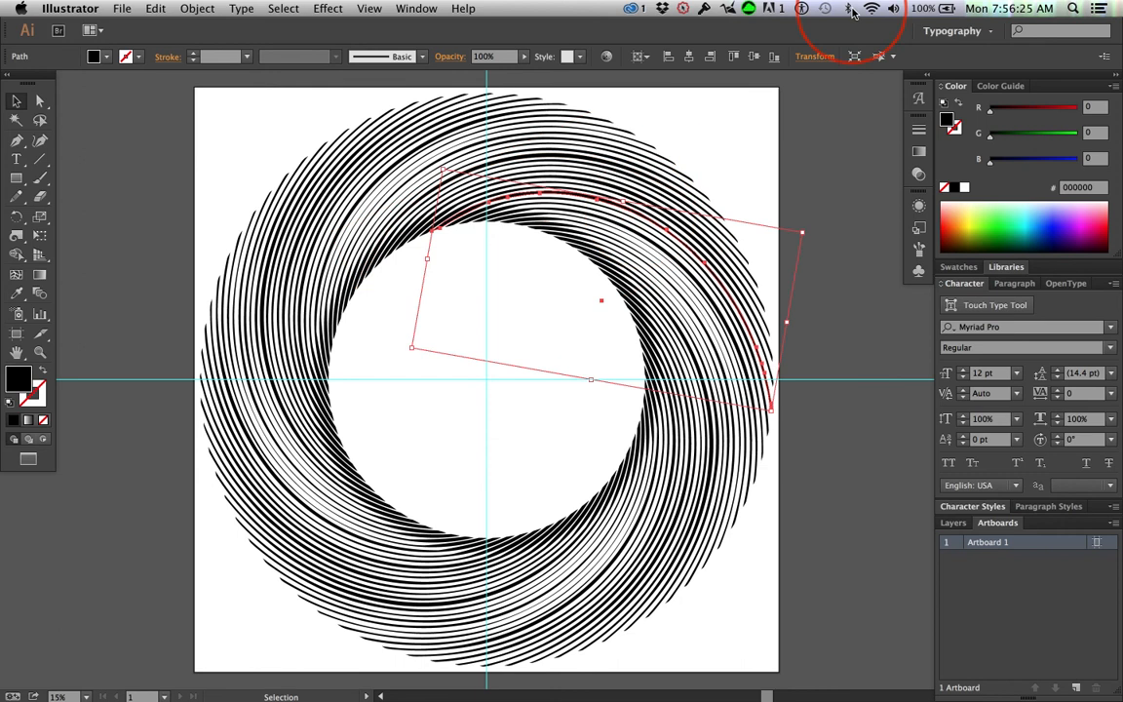
click(155, 115)
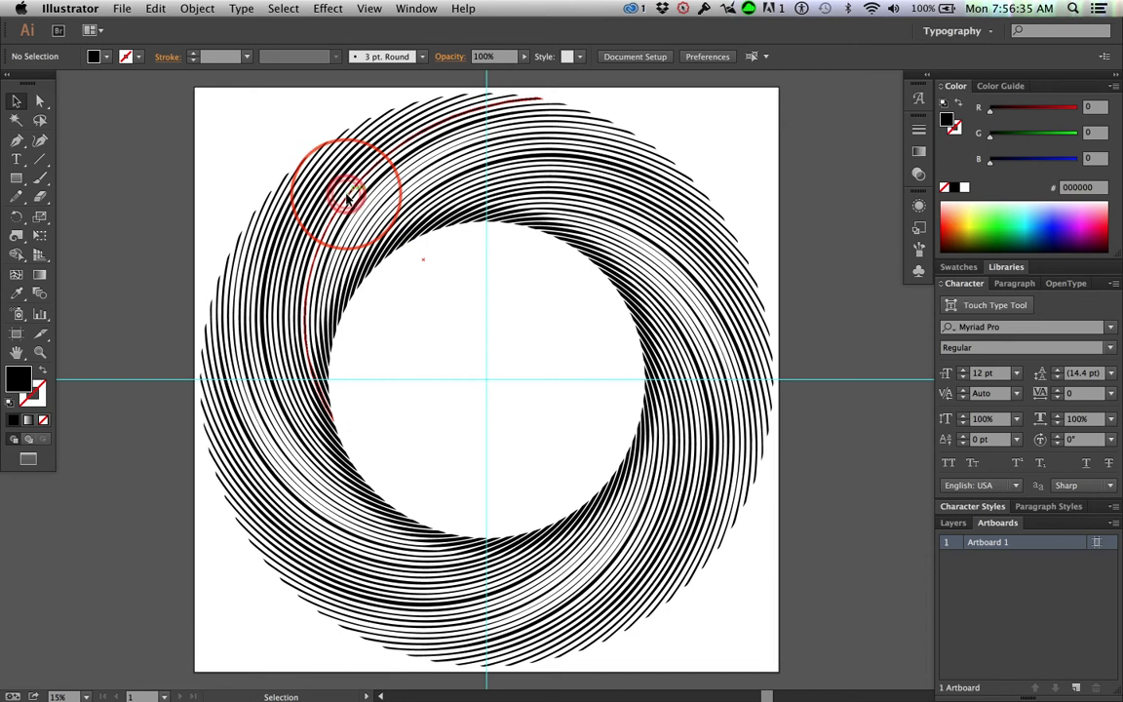
Step: Select eight individual stripes spread around the twirled ring and copy them to the clipboard
drag(346, 198, 549, 200)
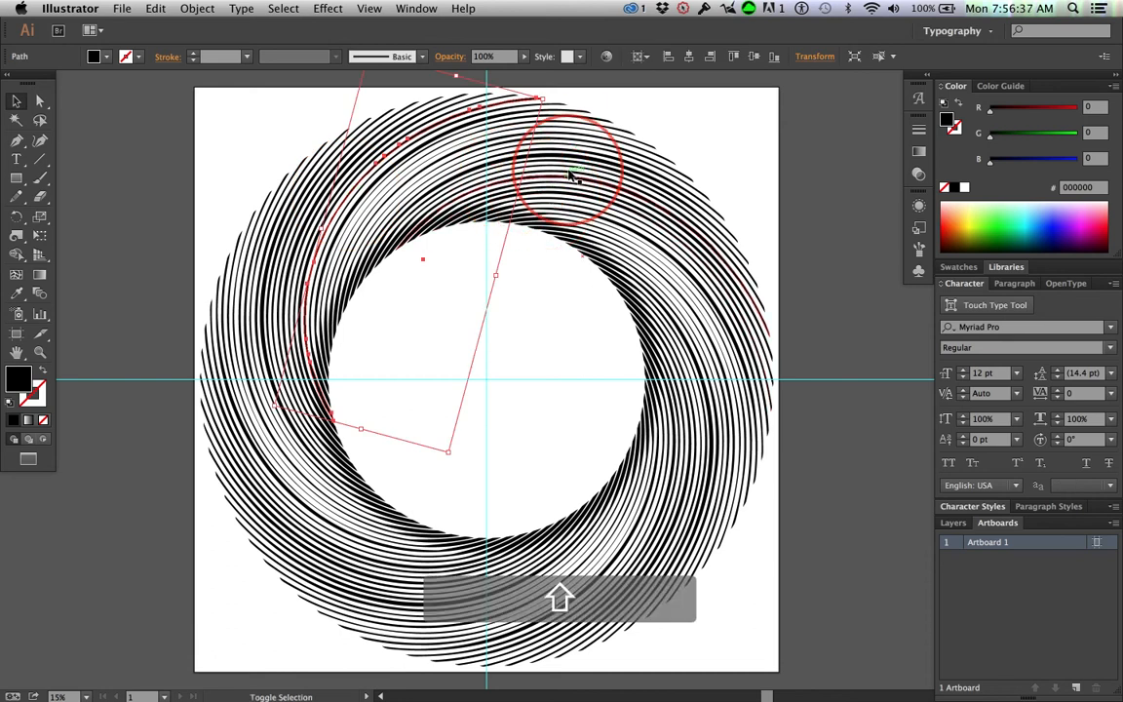
shift+click(572, 157)
shift+click(707, 289)
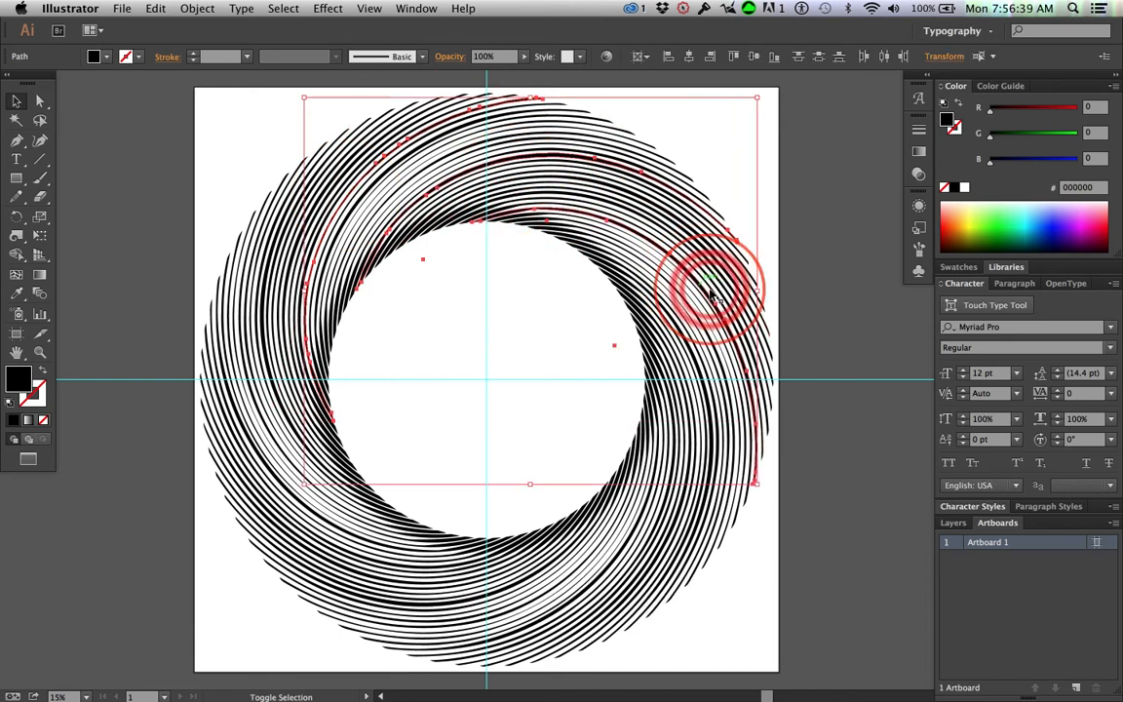
shift+click(688, 492)
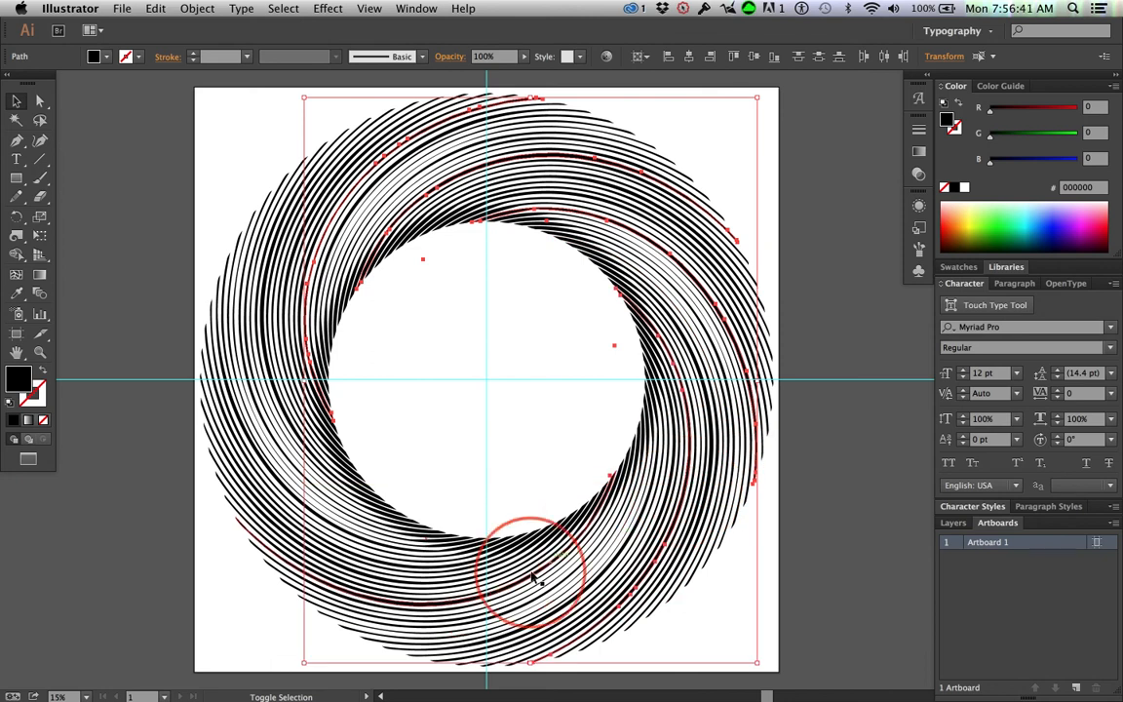
shift+click(495, 599)
shift+click(494, 595)
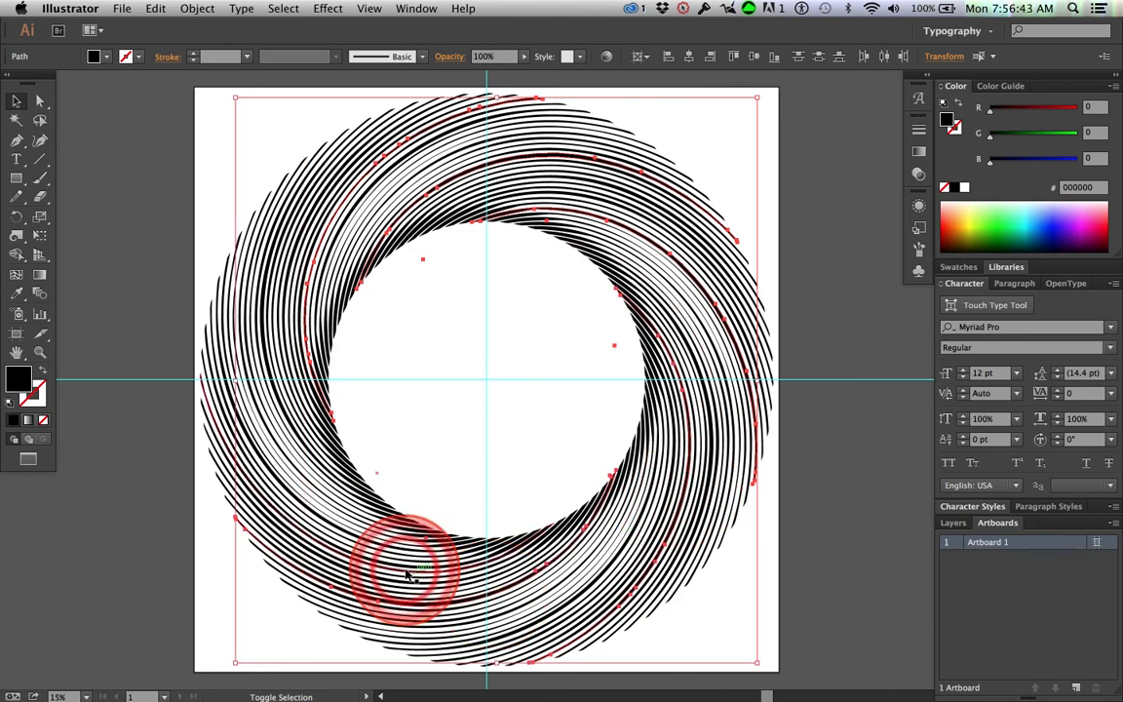
shift+click(357, 558)
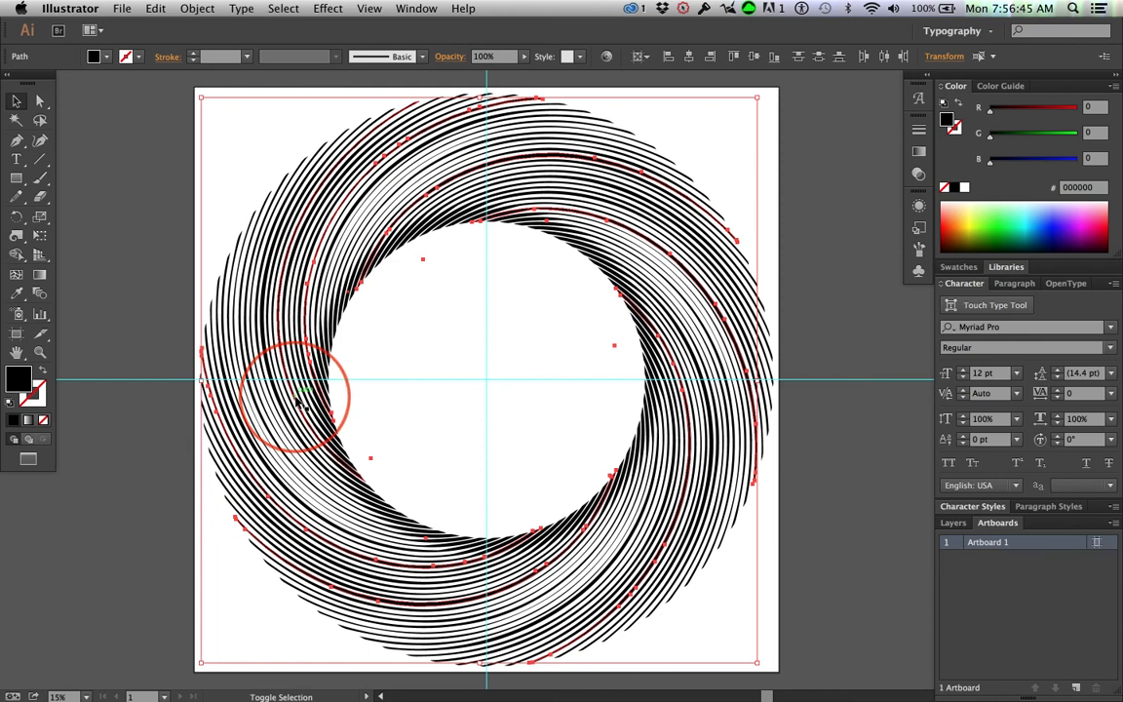
shift+click(313, 288)
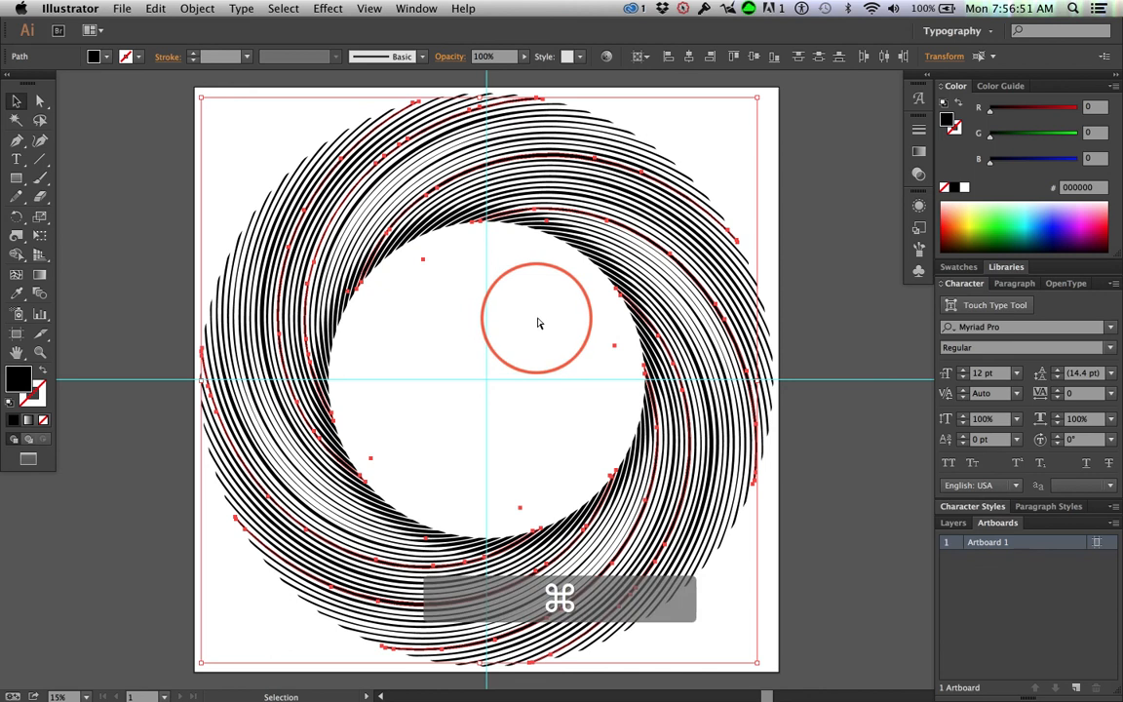
key(super+c)
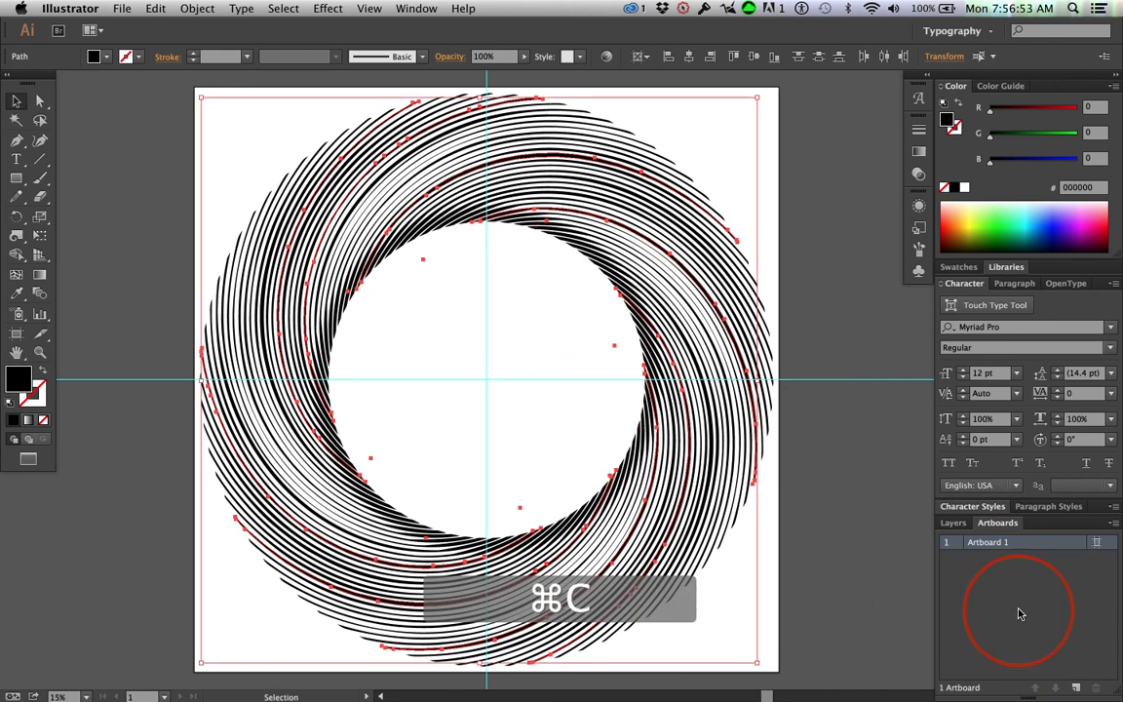
click(1076, 688)
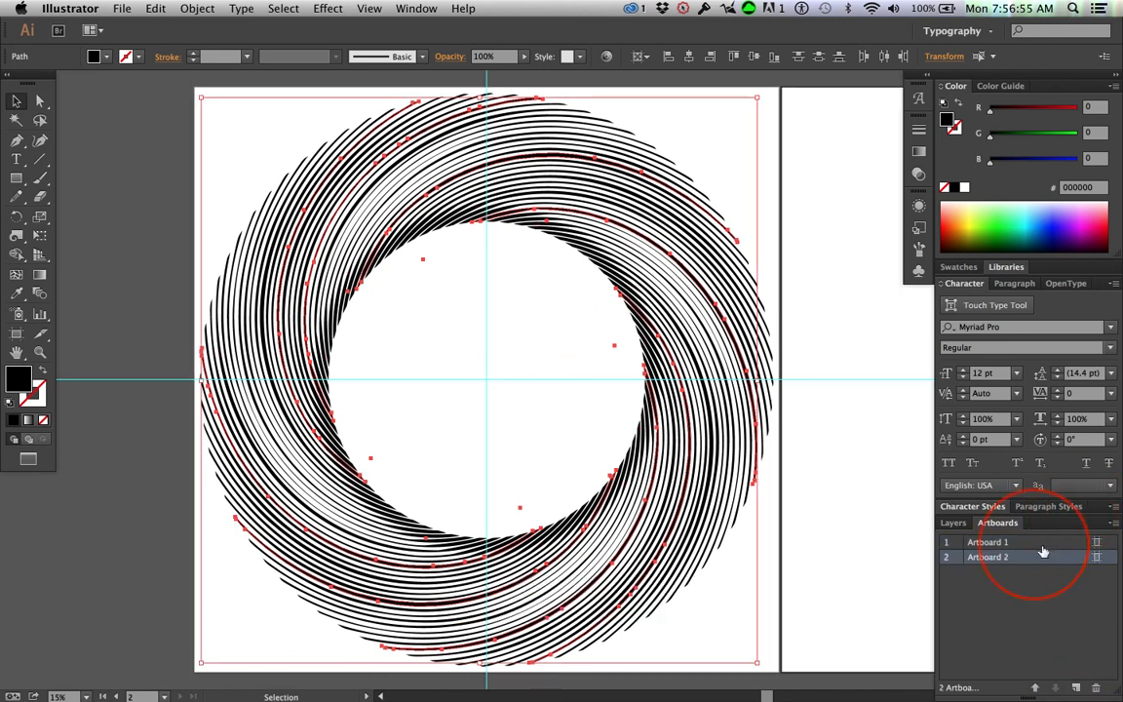
double_click(958, 560)
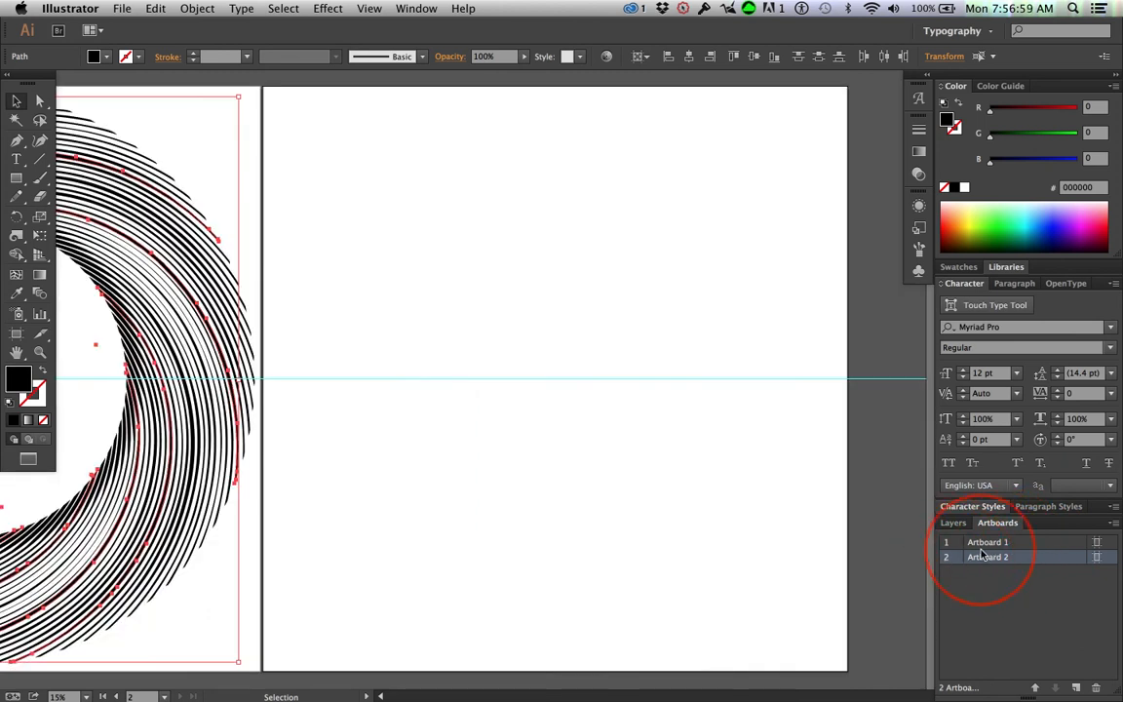
key(super)
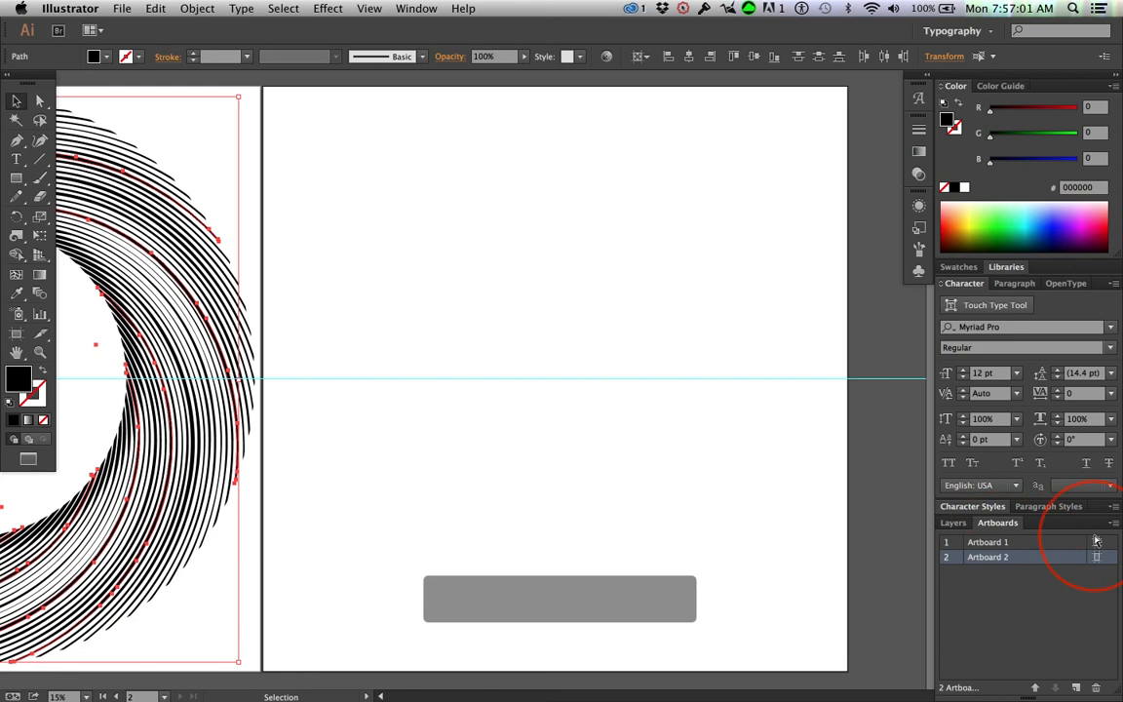
key(super+z)
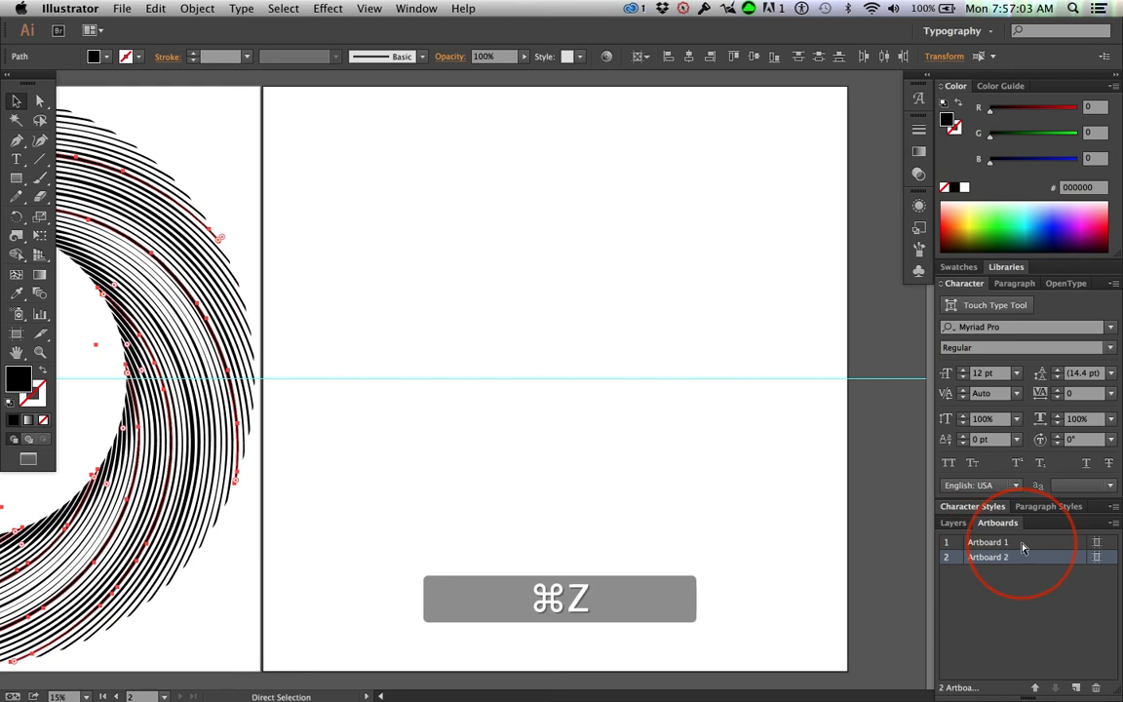
Step: Add an empty sublayer inside Layer 1, and create a new top-level layer above Layer 1
click(954, 524)
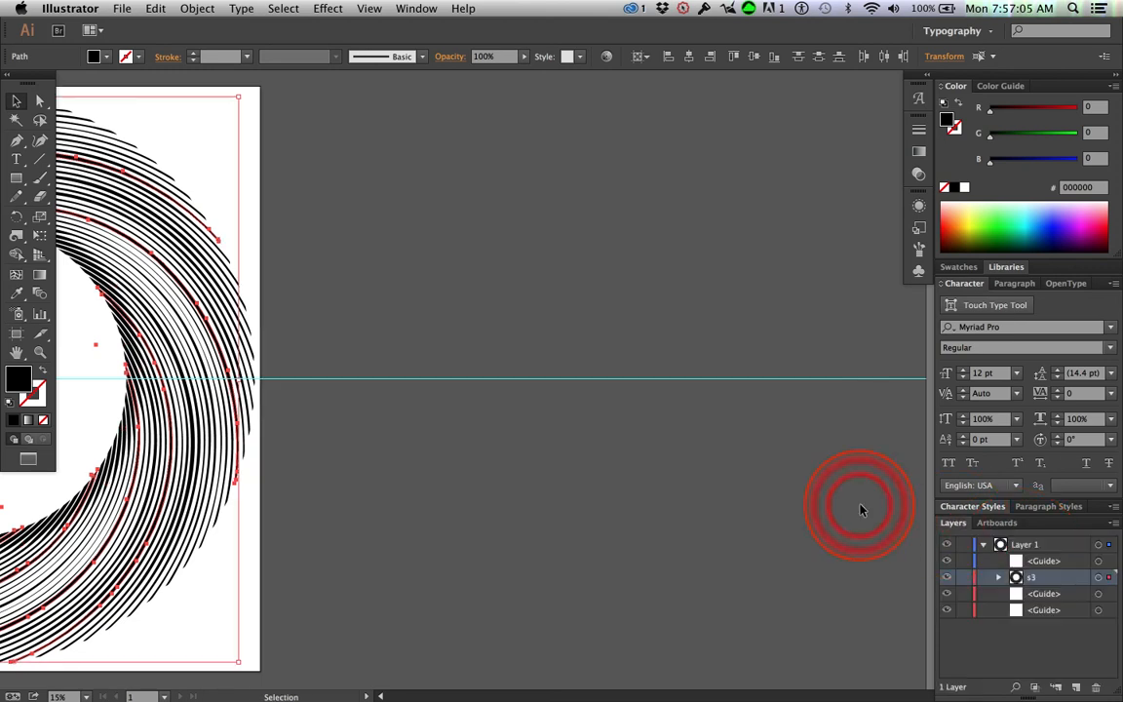
key(space)
drag(432, 461, 1011, 505)
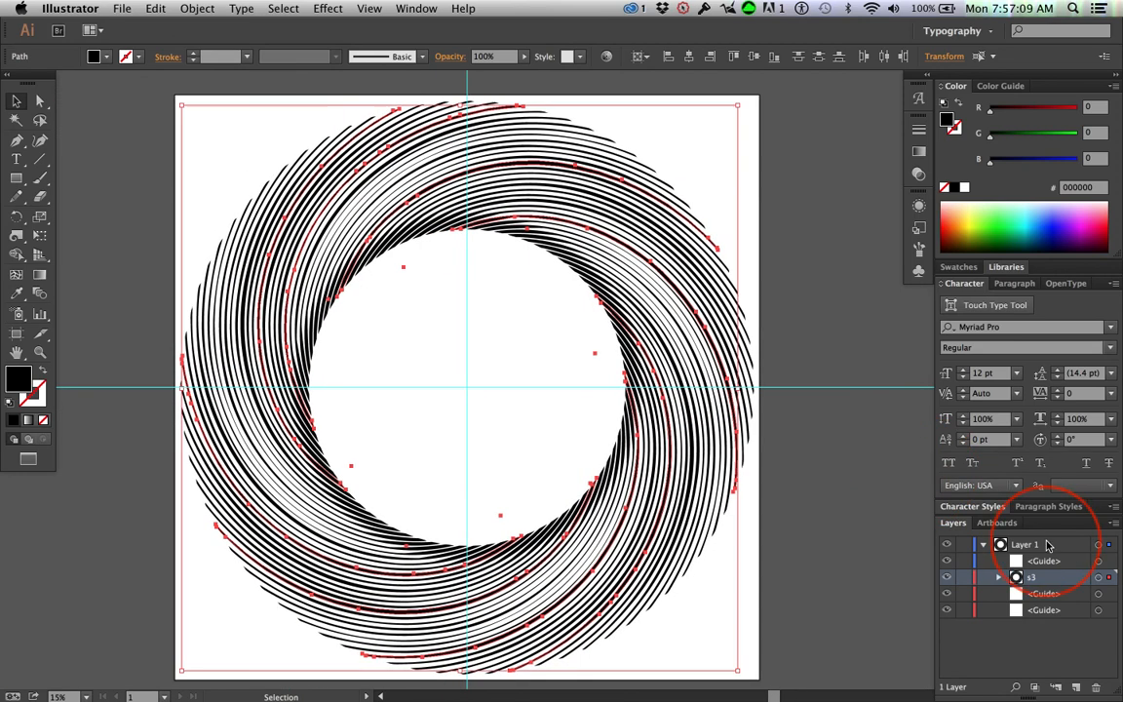
click(1076, 689)
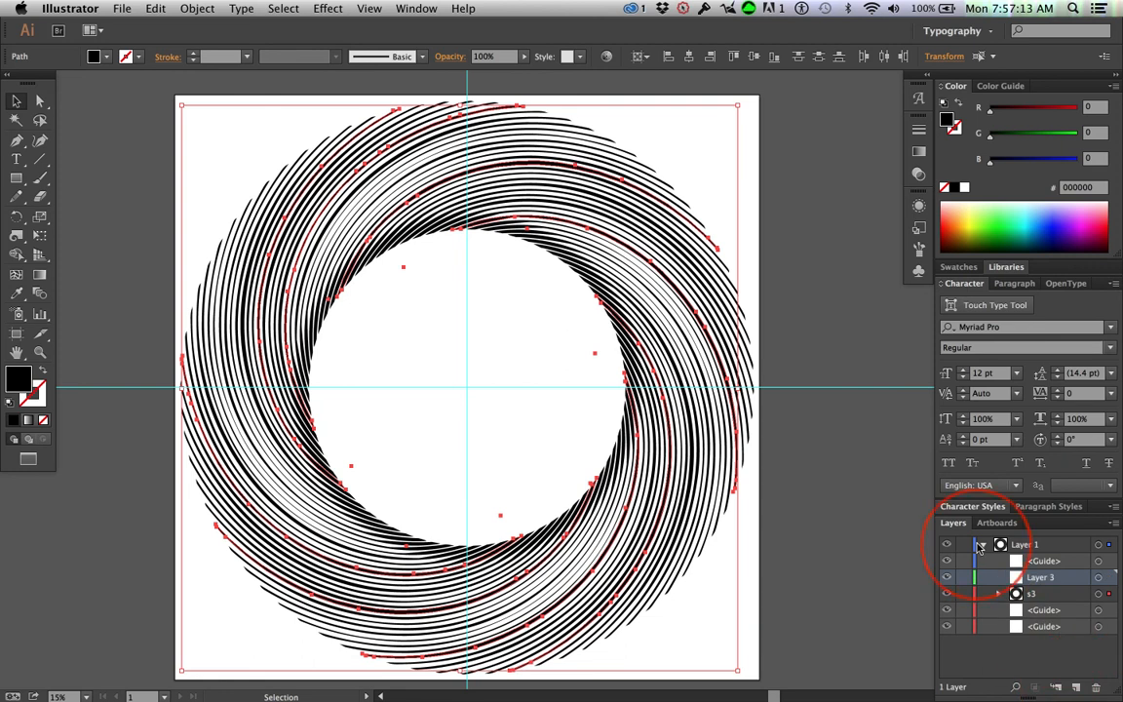
click(982, 545)
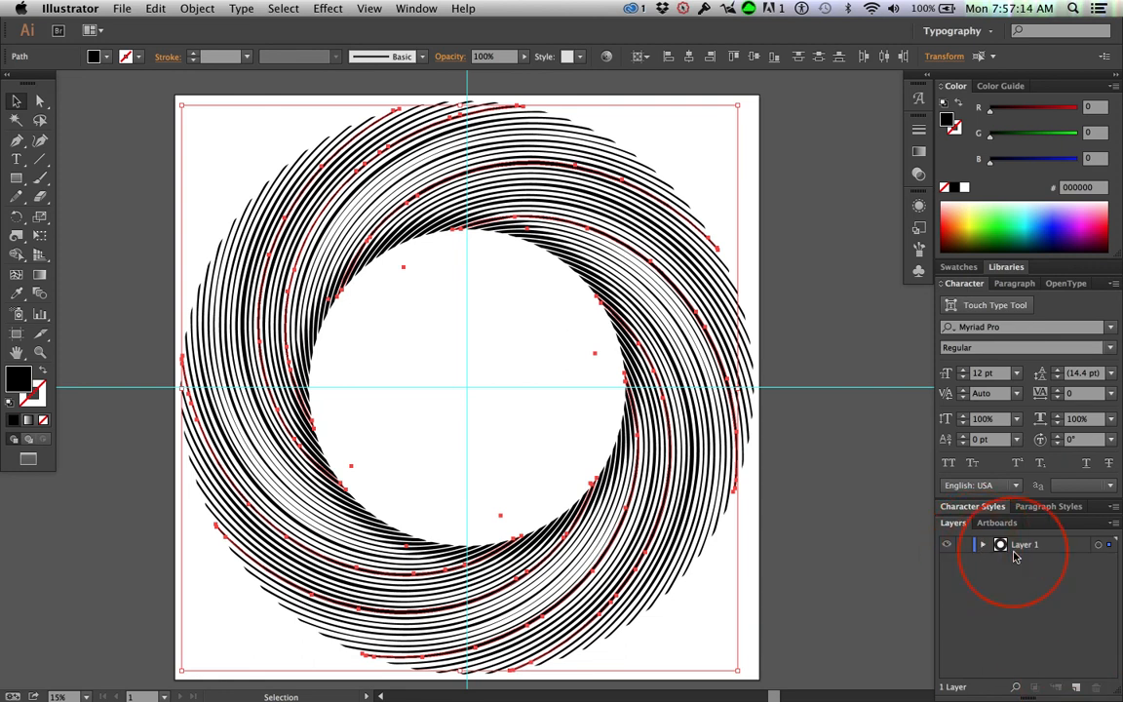
click(1077, 688)
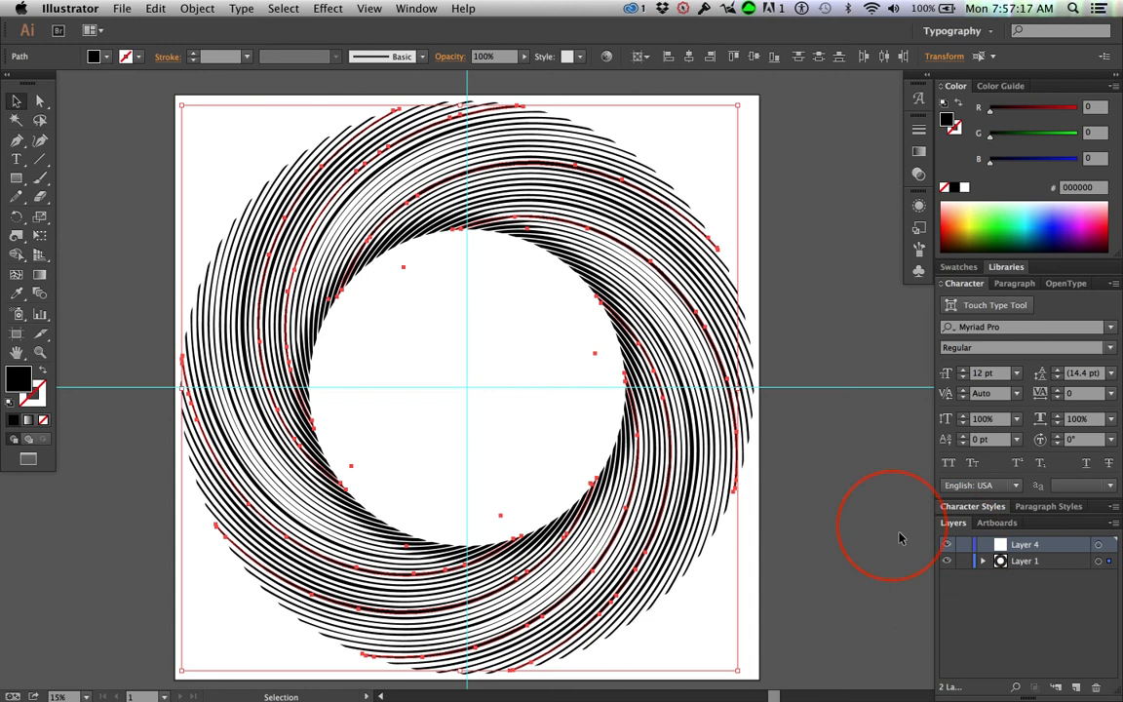
Step: Hide Layer 1, paste the copied stripes in place on the new top layer, and deselect them
click(946, 562)
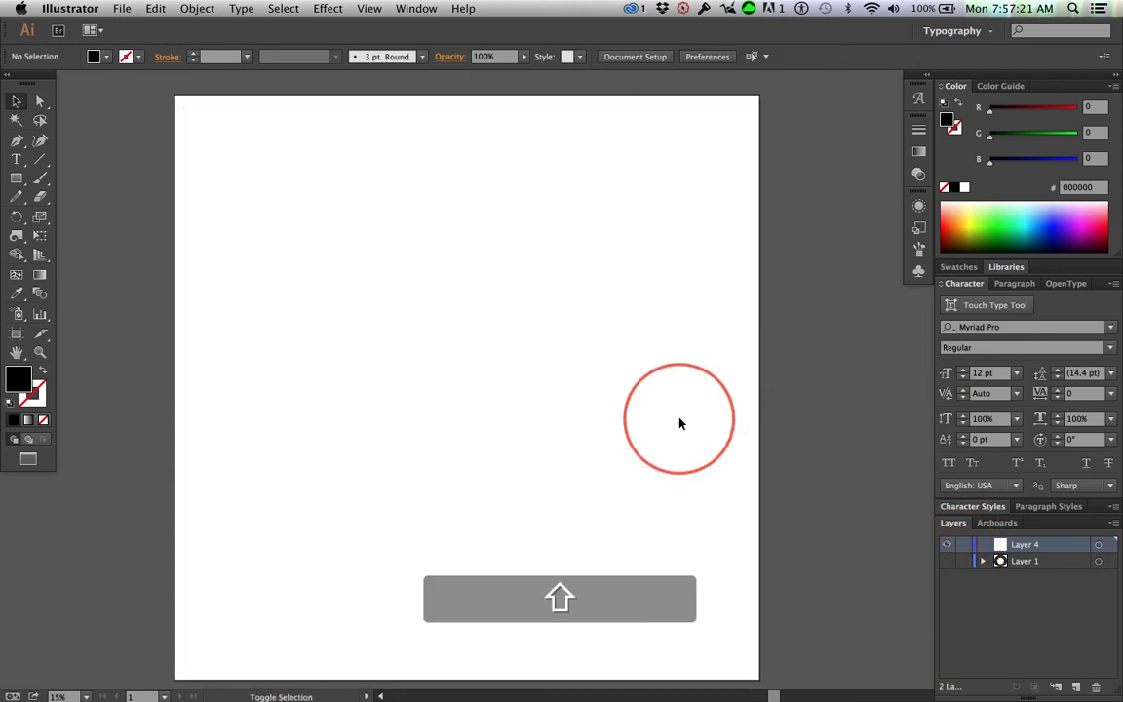
key(shift+super+v)
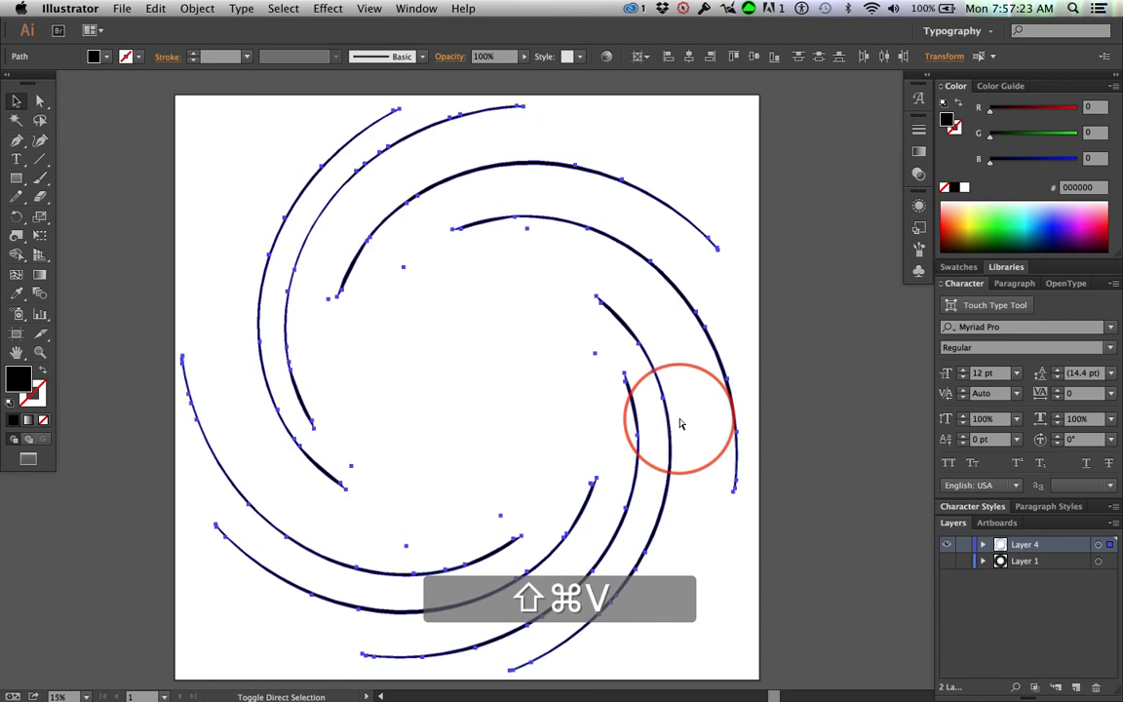
click(797, 247)
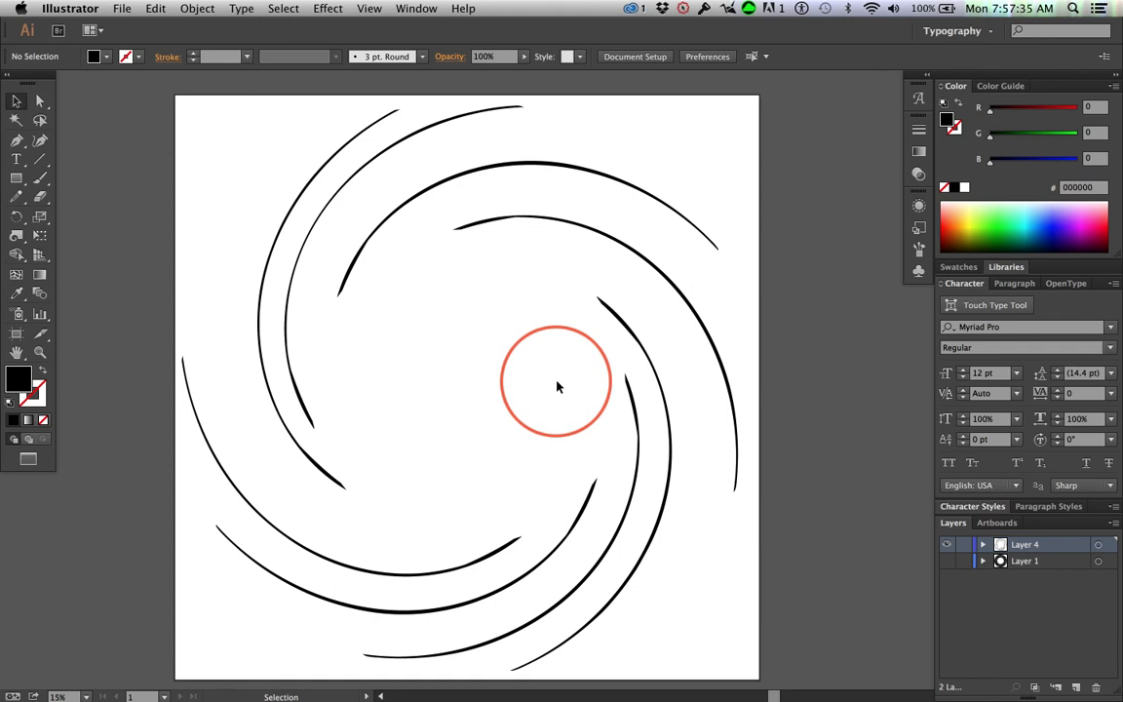
Step: Hide the layer with the pasted stripes and show the full ring on Layer 1 again
click(947, 546)
click(946, 560)
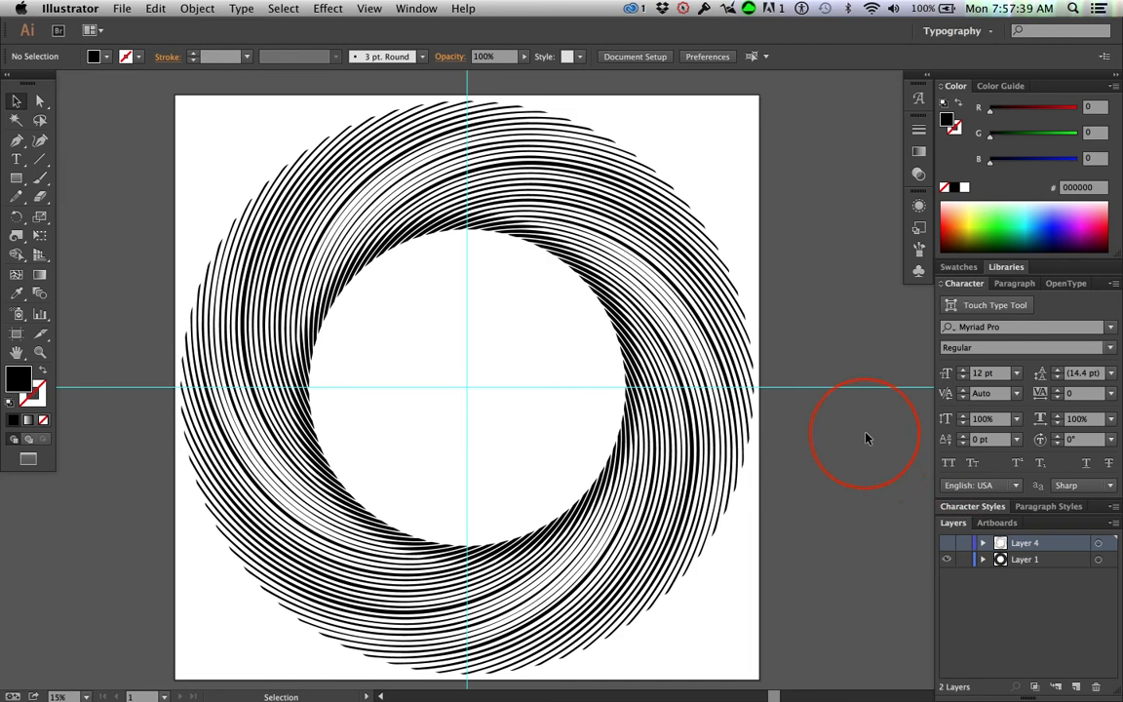